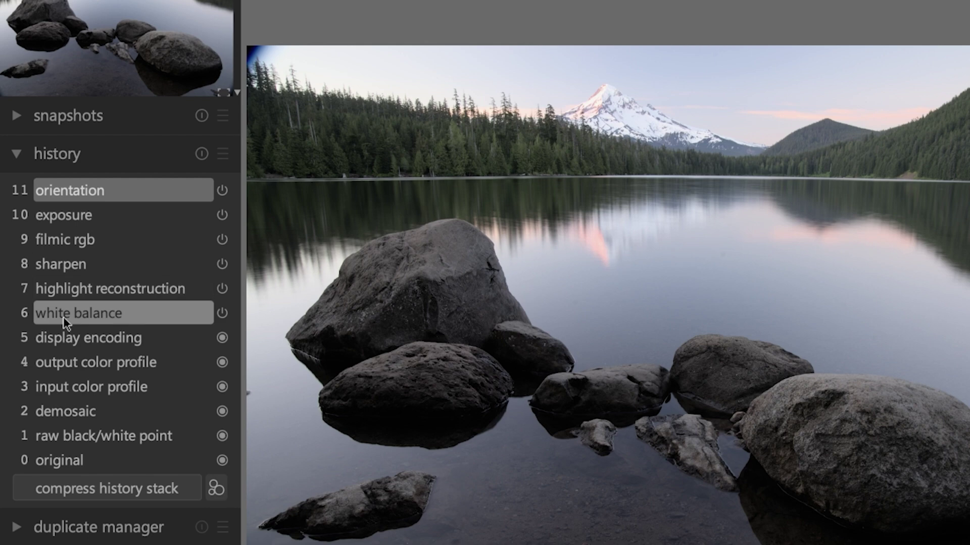
Step through the history stack from original to filmic rgb and back down to the original.
left_click(85, 461)
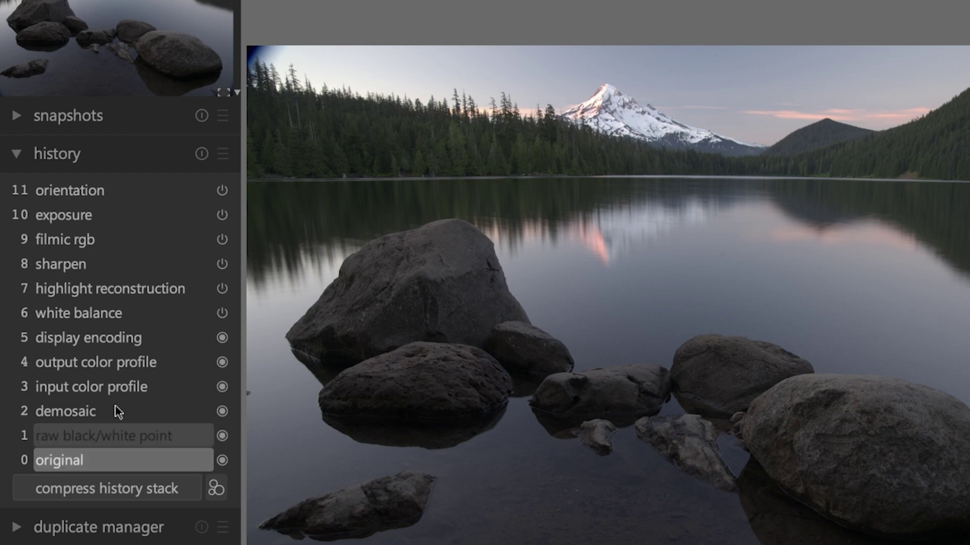
left_click(98, 243)
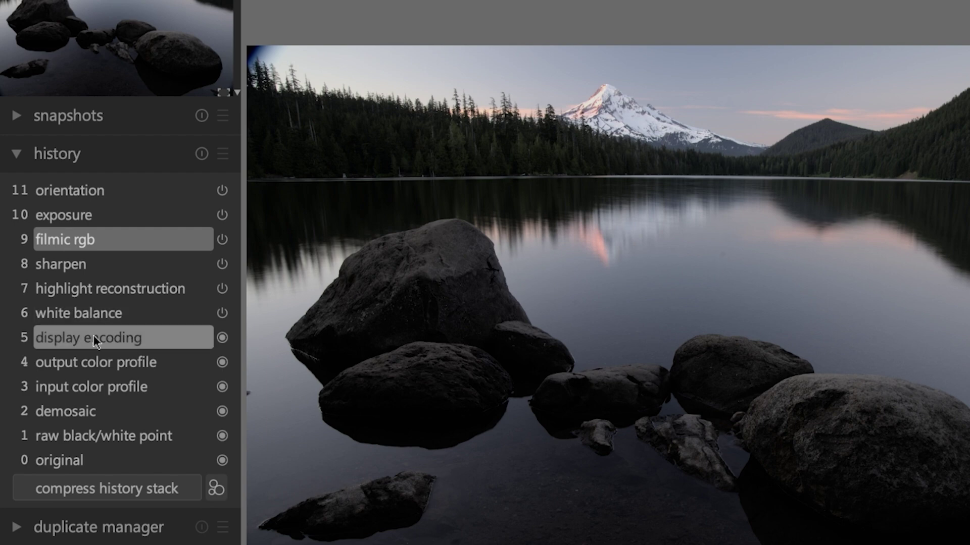
left_click(95, 362)
left_click(99, 388)
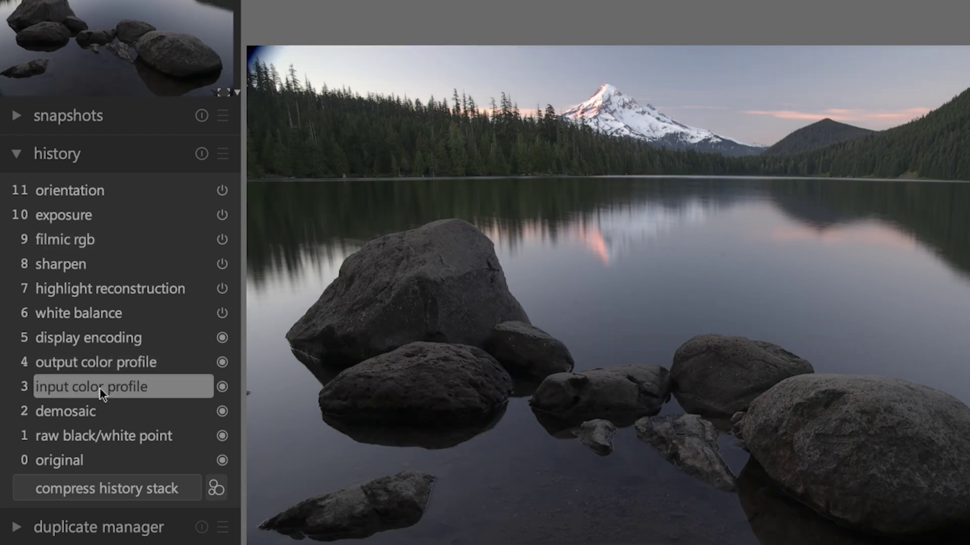
left_click(98, 411)
left_click(99, 436)
left_click(101, 455)
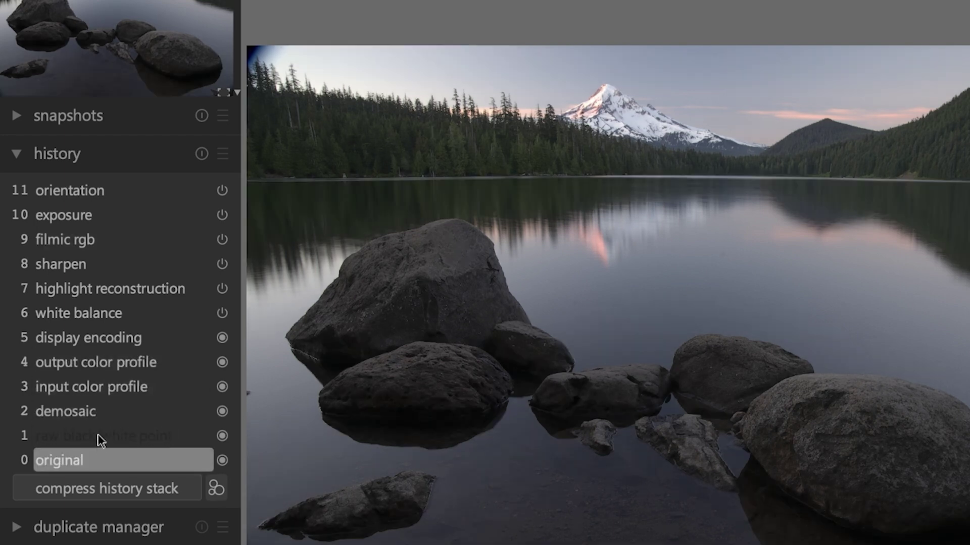
Step forward through the history stages, ending on filmic rgb.
left_click(99, 436)
left_click(101, 412)
left_click(106, 387)
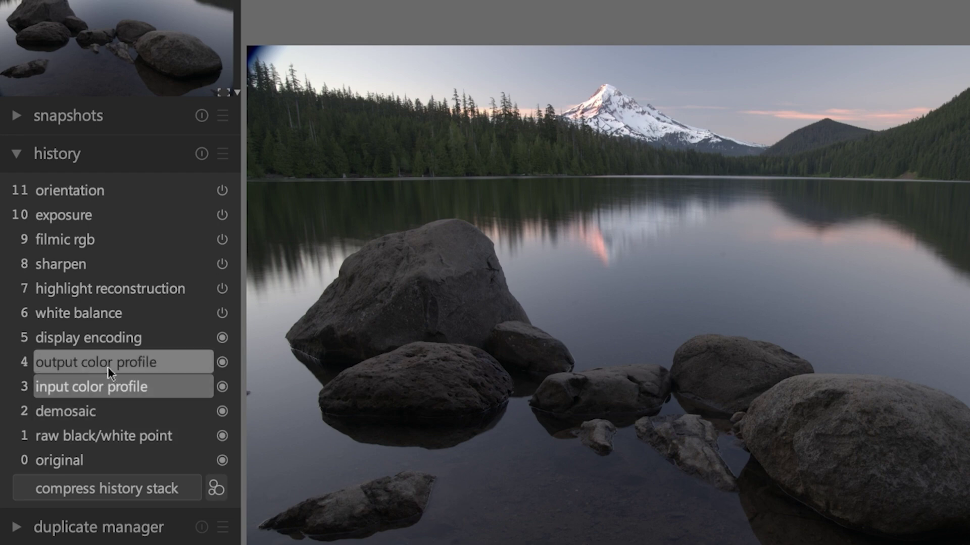
left_click(108, 366)
left_click(101, 340)
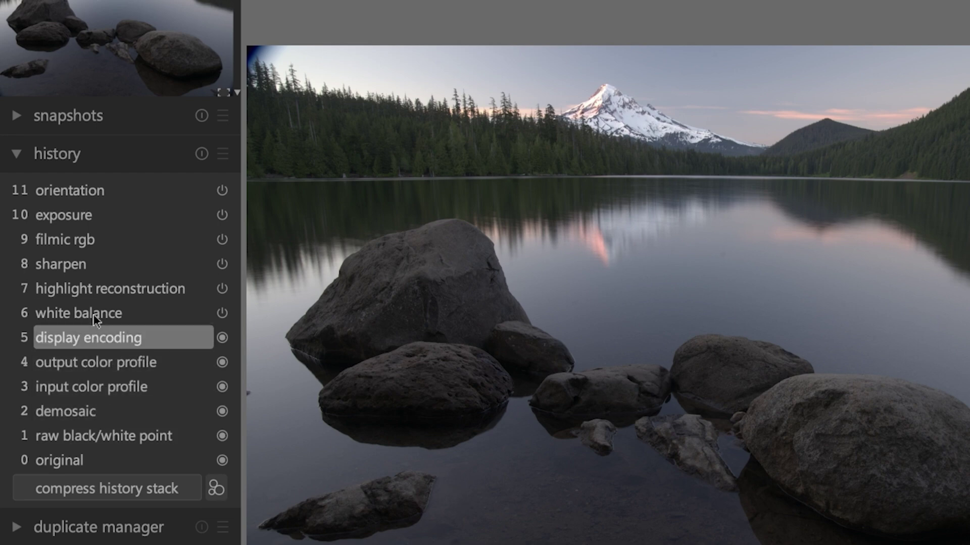
left_click(93, 241)
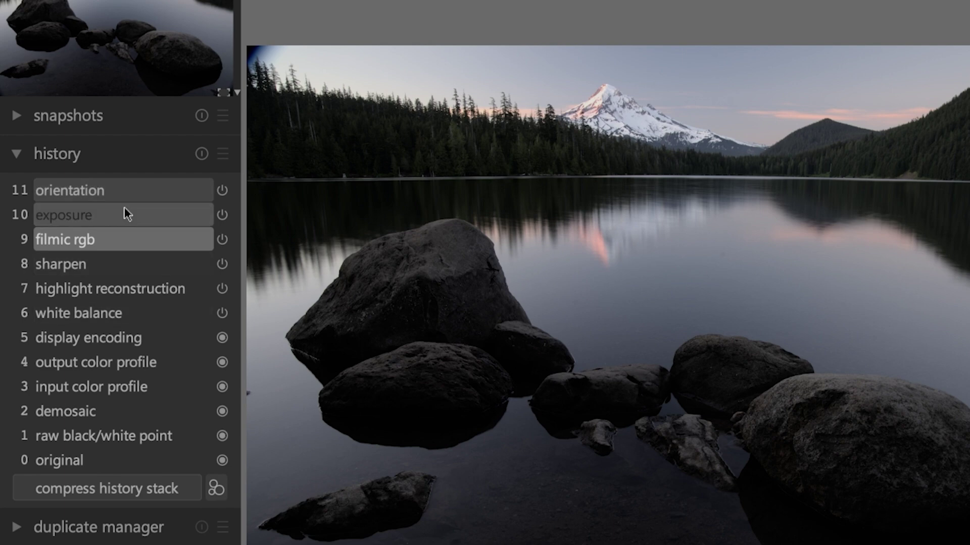
left_click(120, 190)
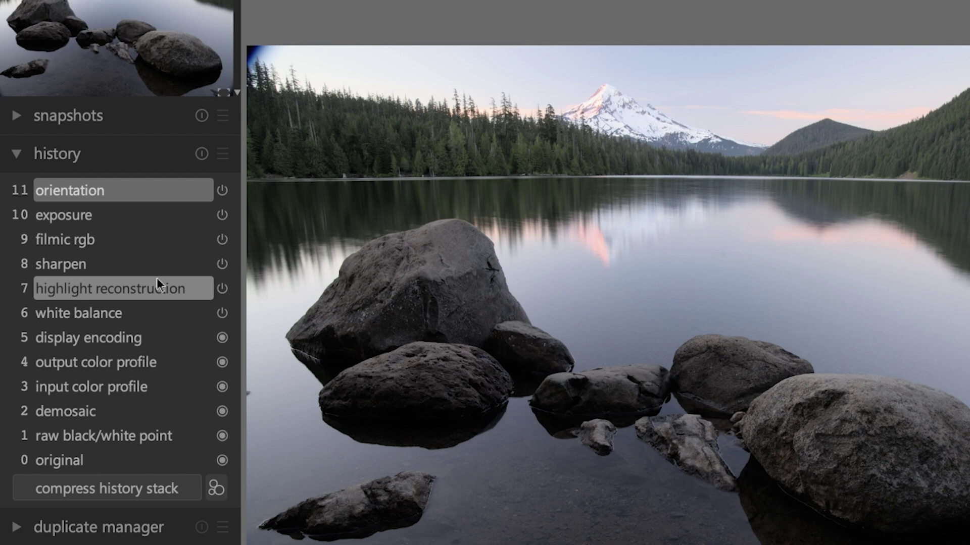
left_click(145, 242)
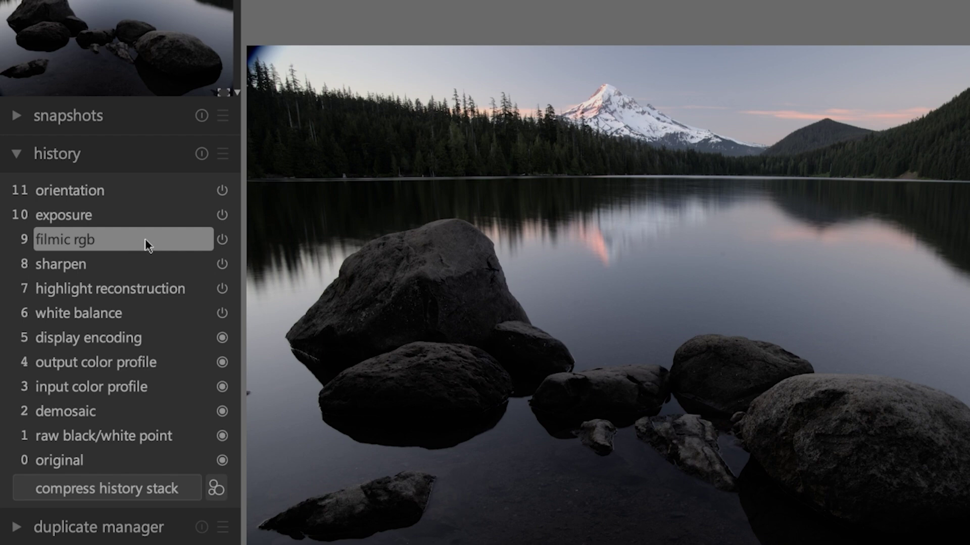
left_click(143, 193)
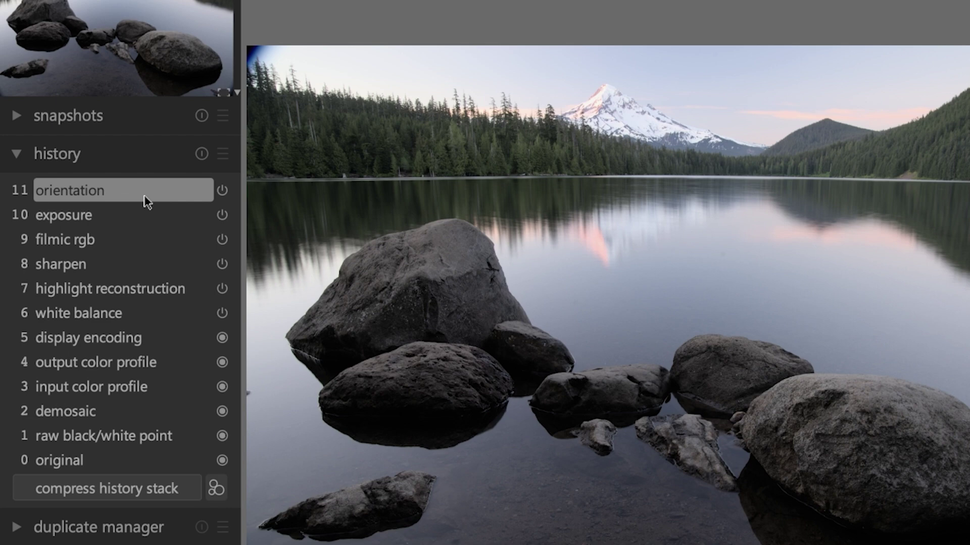
left_click(144, 236)
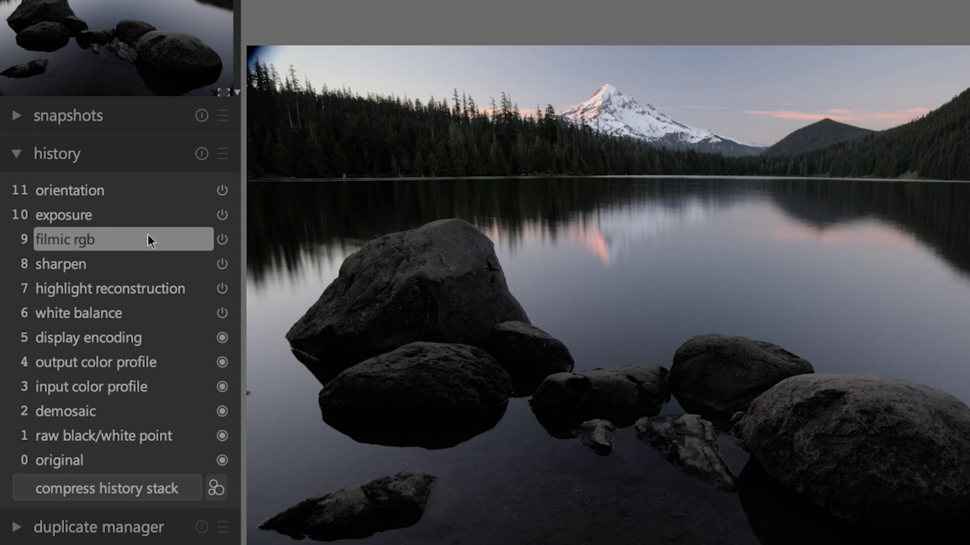
left_click(138, 195)
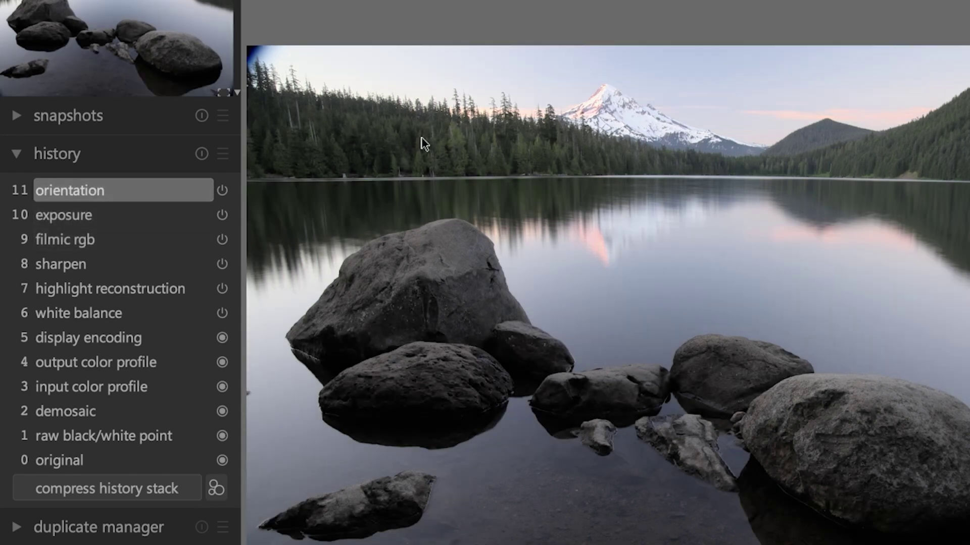
left_click(167, 240)
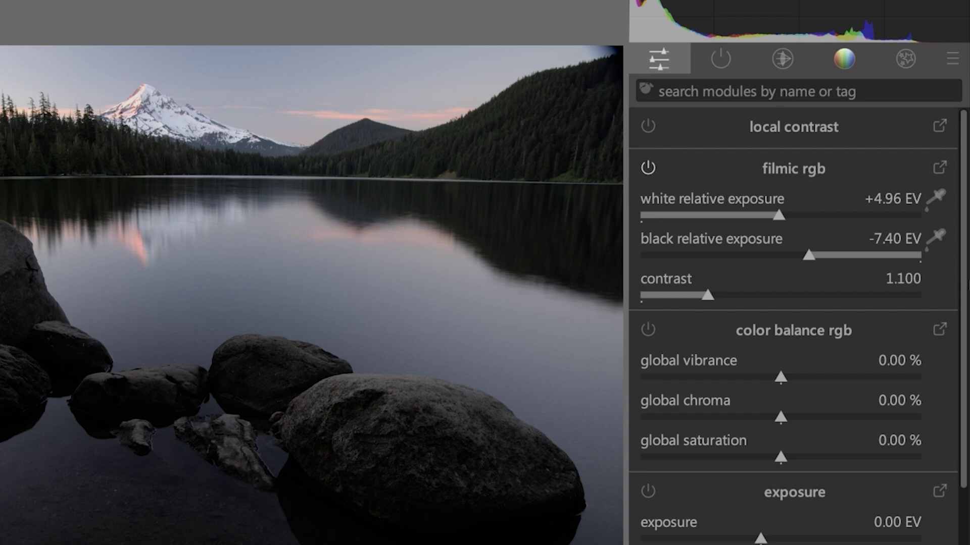
Find the shadows and highlights module with a 'shadow' search and switch it on.
left_click(682, 92)
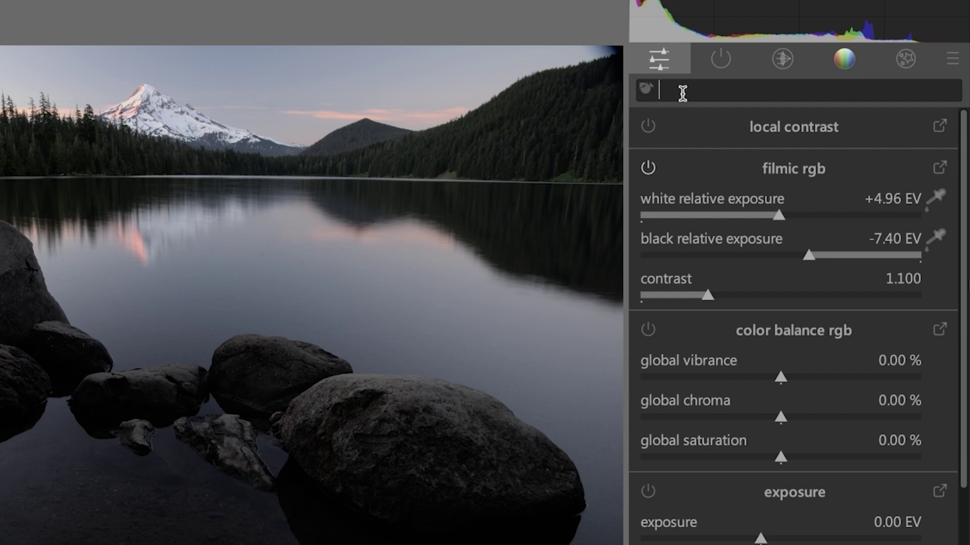
type("shadow")
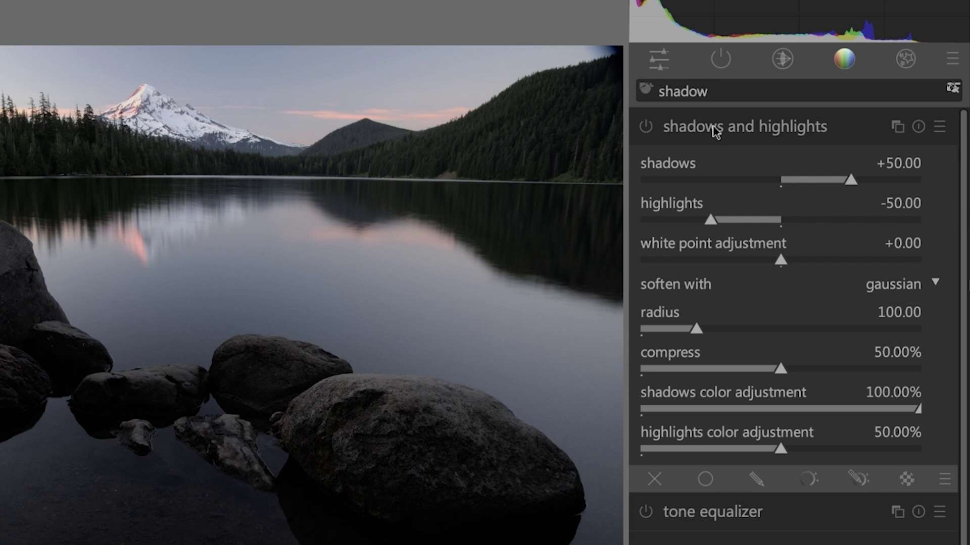
left_click(647, 128)
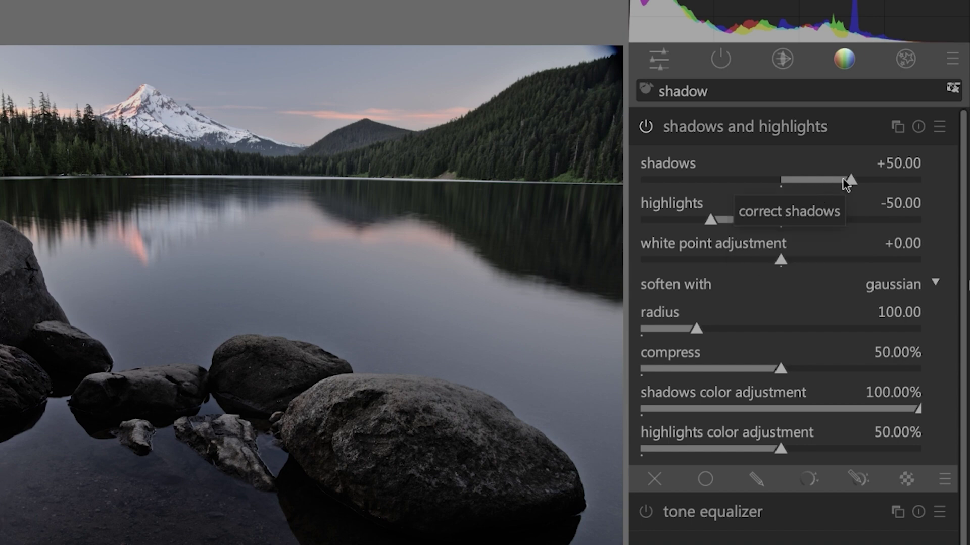
Set shadows to +54.05 and highlights to -54.69, toggling the module to compare.
left_click_drag(852, 180, 856, 180)
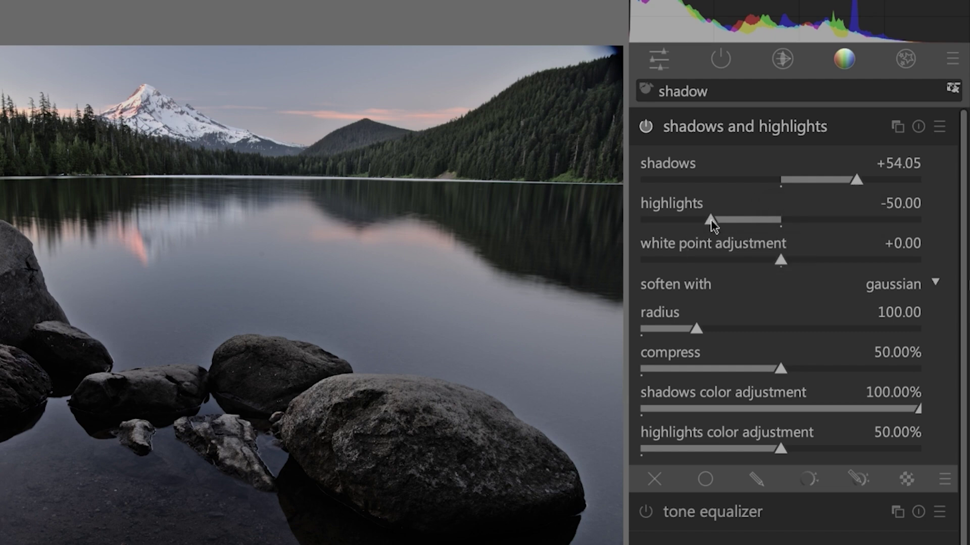
left_click_drag(711, 221, 705, 221)
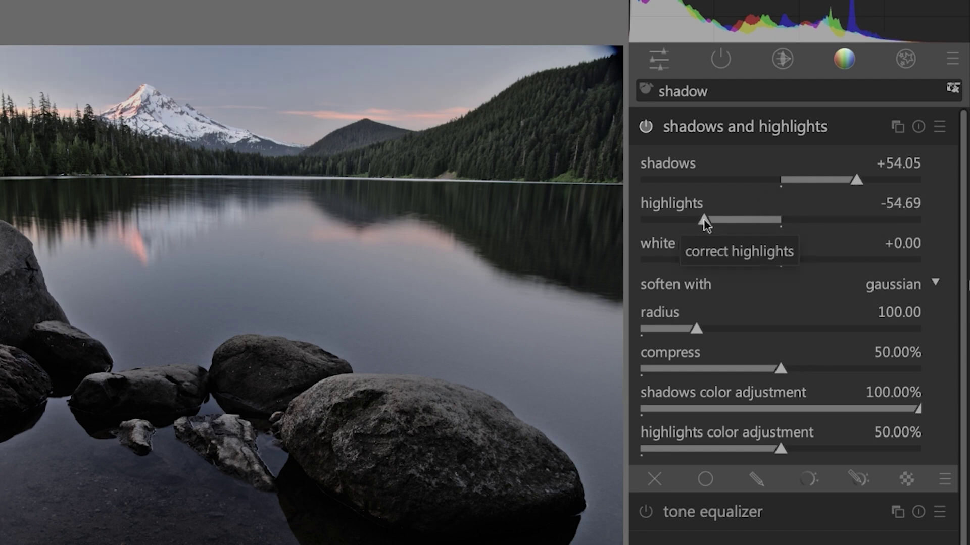
left_click(646, 127)
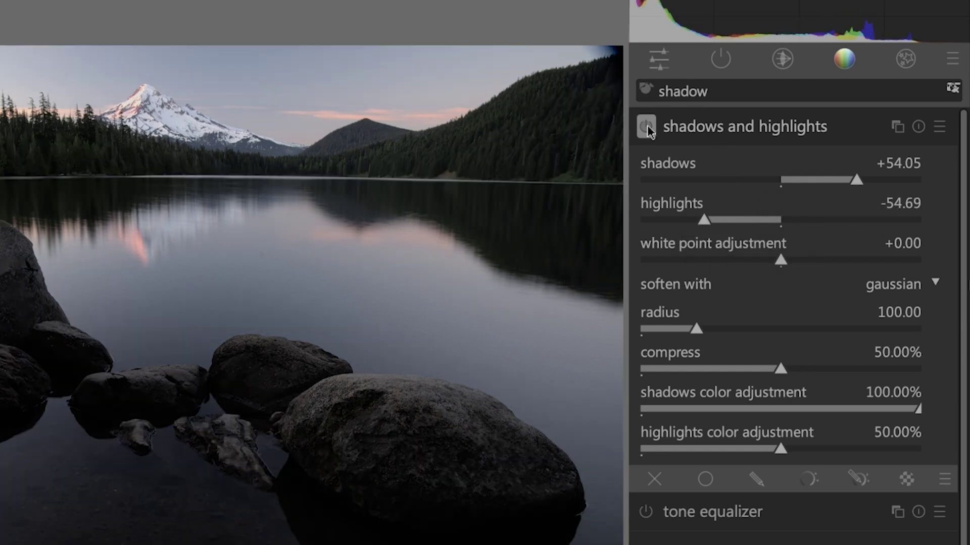
left_click(647, 126)
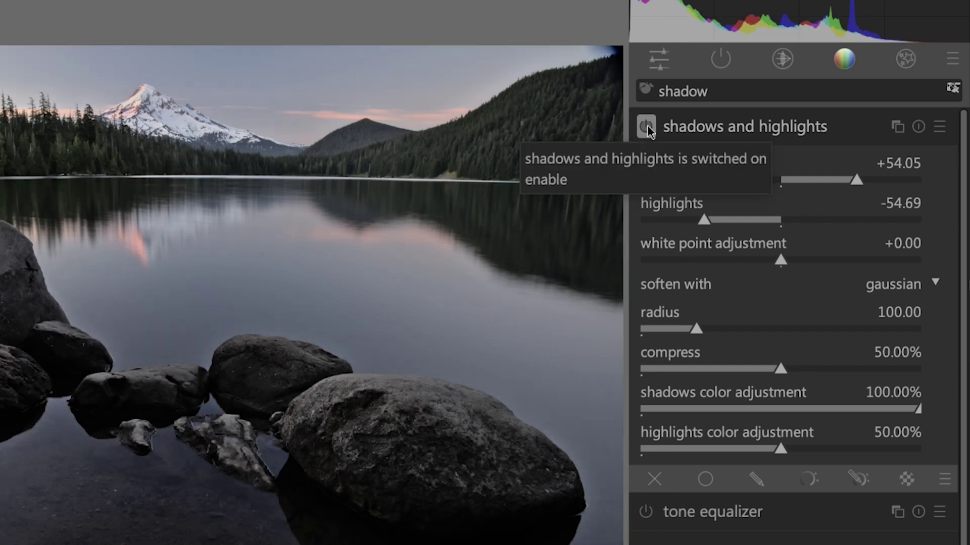
left_click(641, 127)
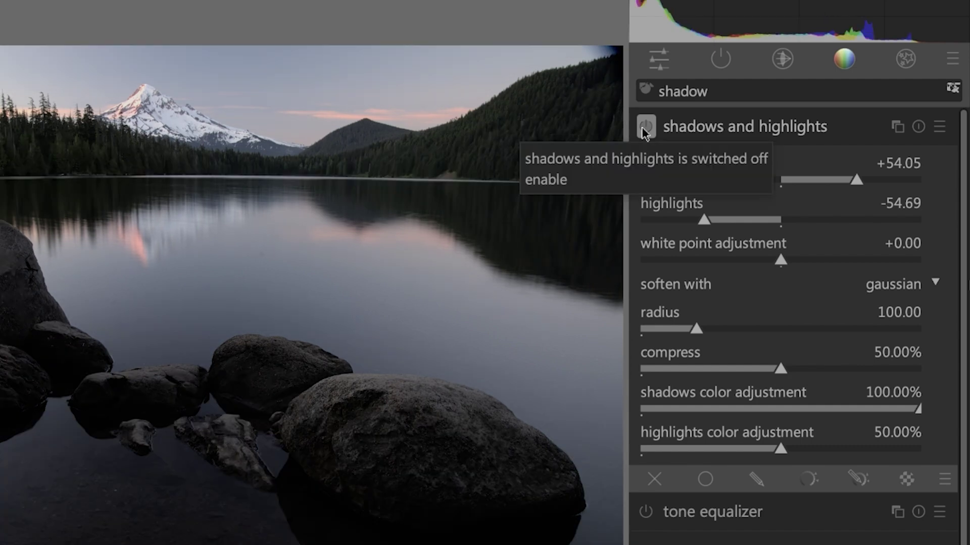
left_click(642, 127)
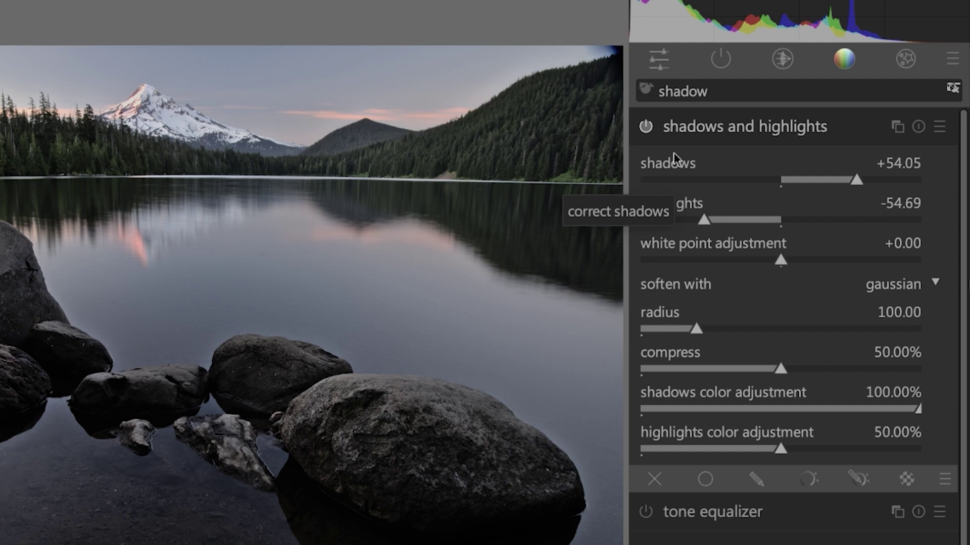
Search the modules for 'lens' and enable lens correction.
double_click(684, 89)
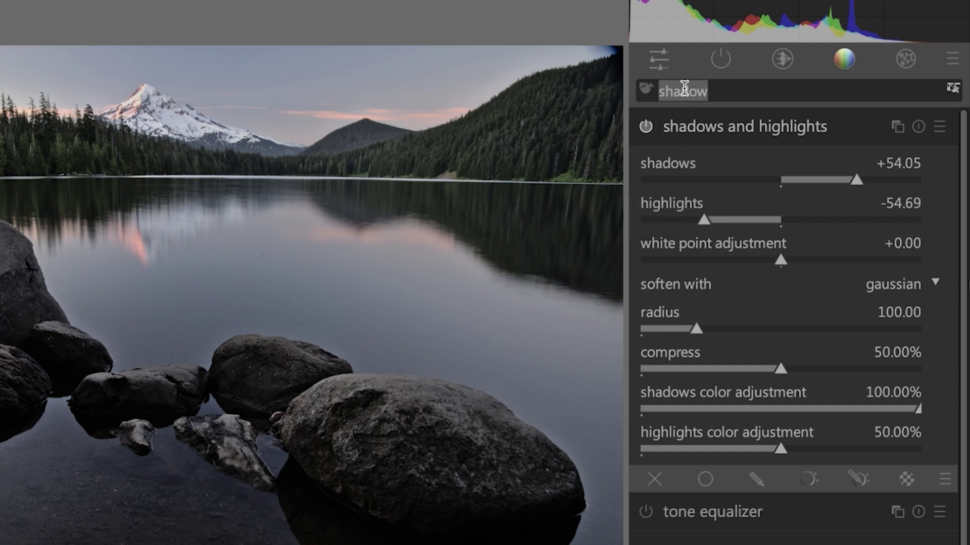
type("len")
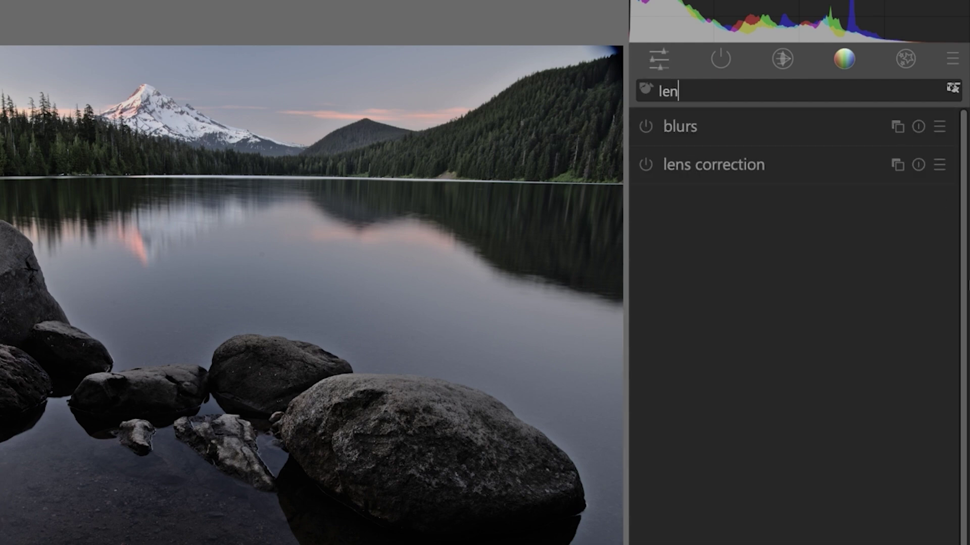
type("s")
left_click(646, 165)
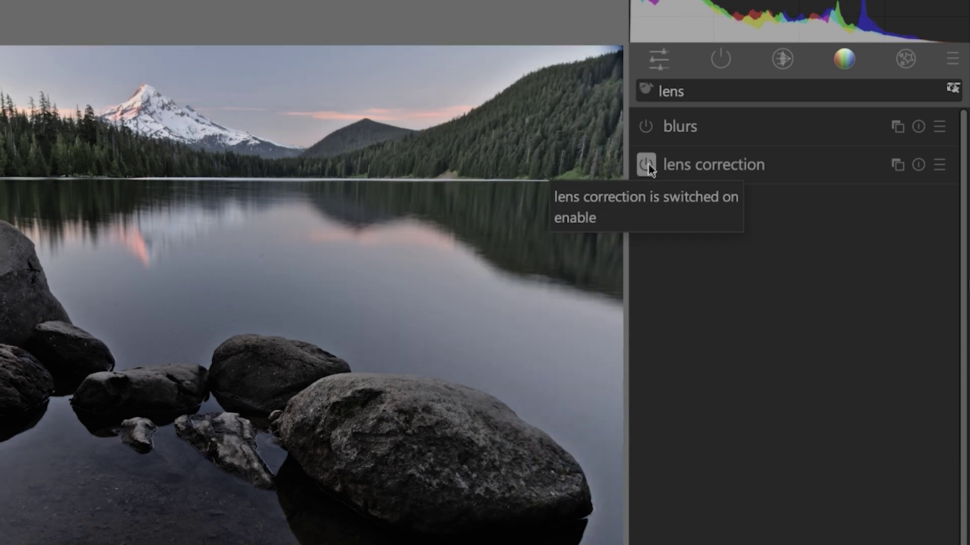
Toggle lens correction off and on repeatedly to compare the photo's corners.
left_click(646, 164)
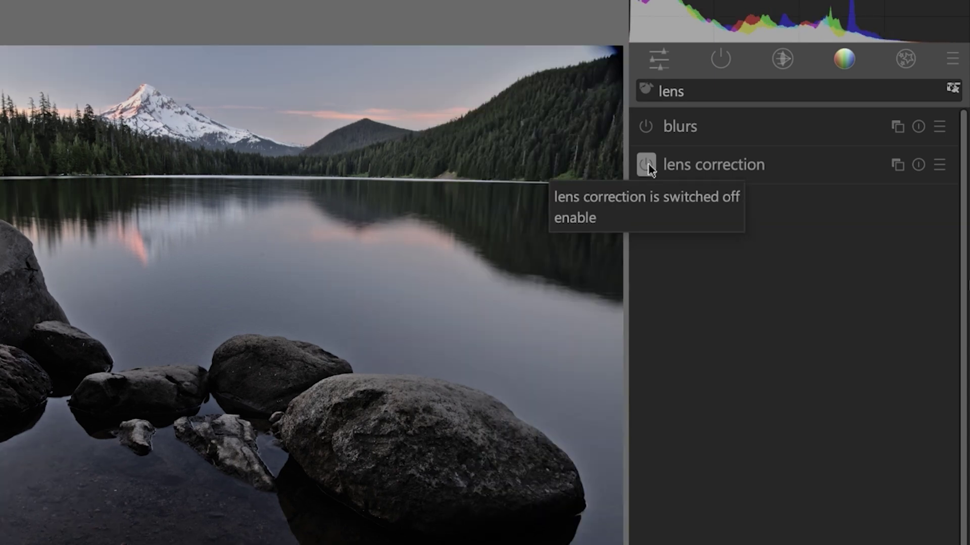
left_click(647, 164)
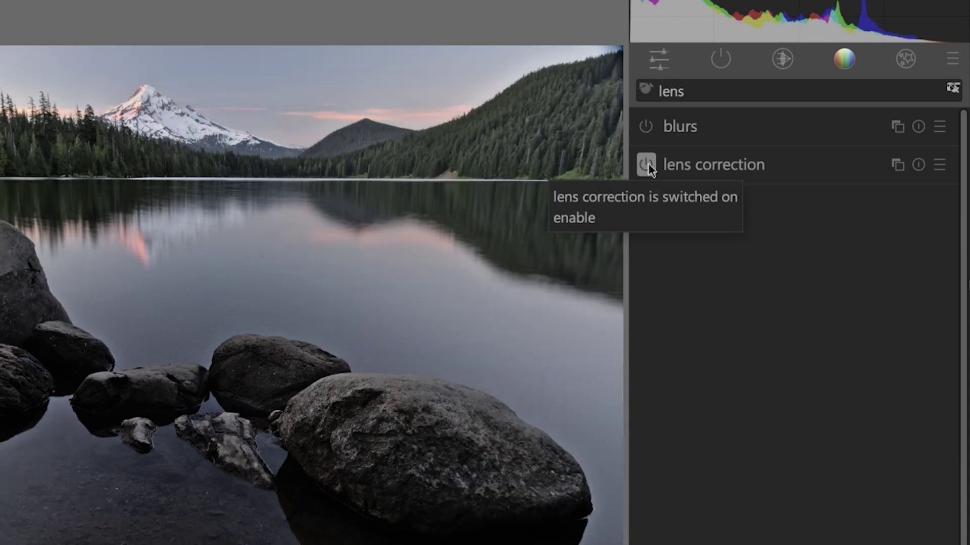
left_click(648, 165)
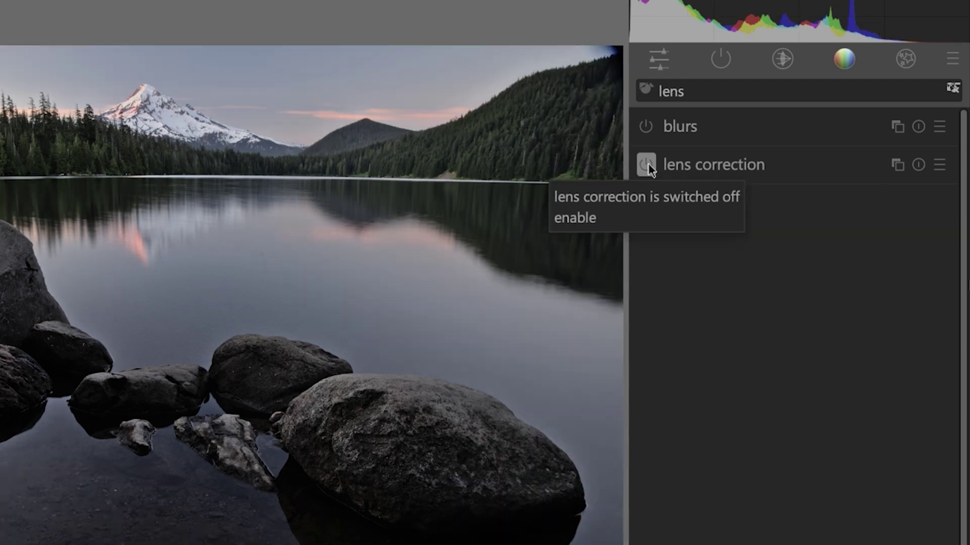
left_click(648, 165)
left_click(648, 165)
left_click(646, 164)
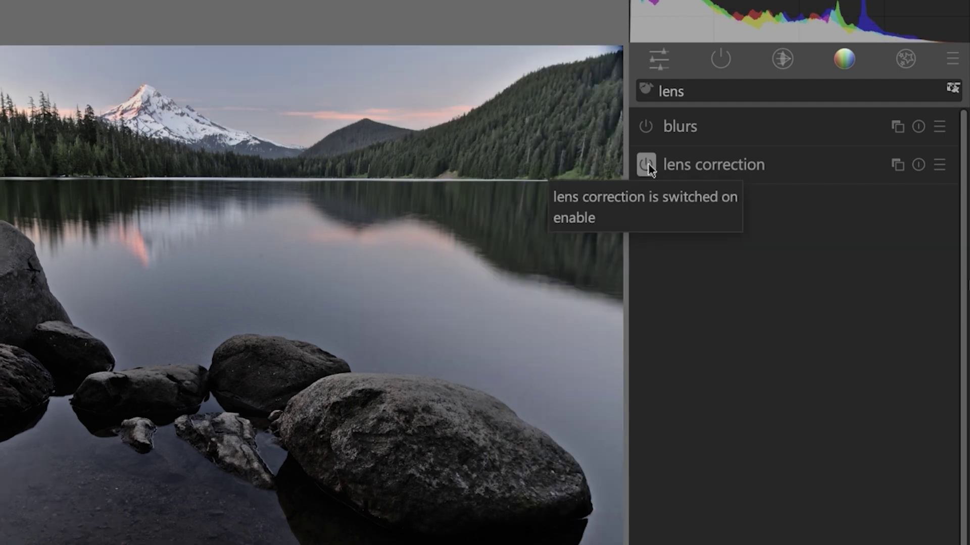
left_click(648, 164)
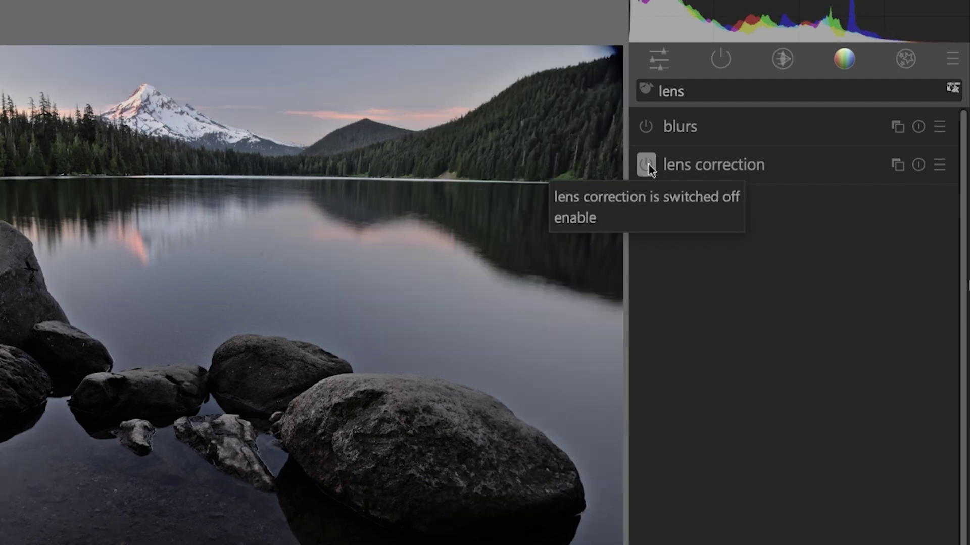
left_click(648, 164)
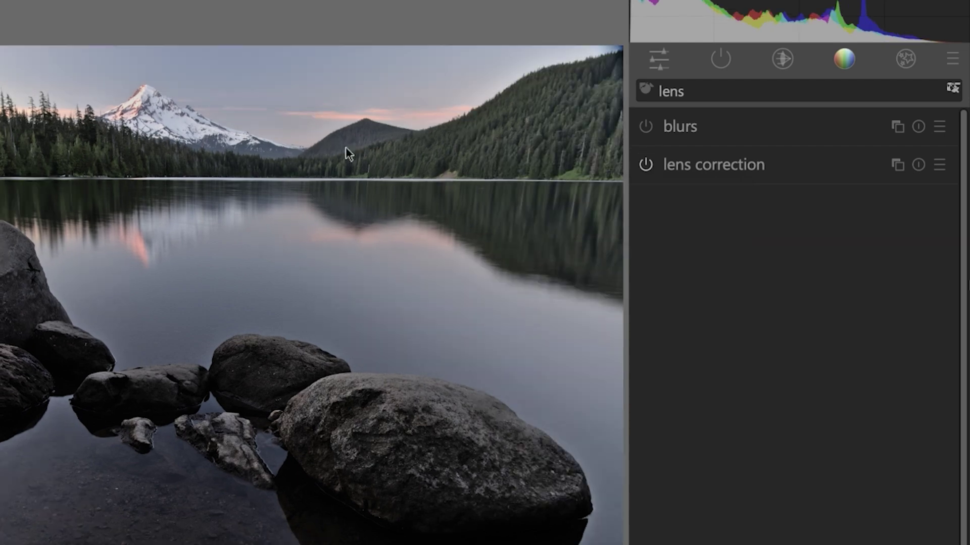
left_click(647, 162)
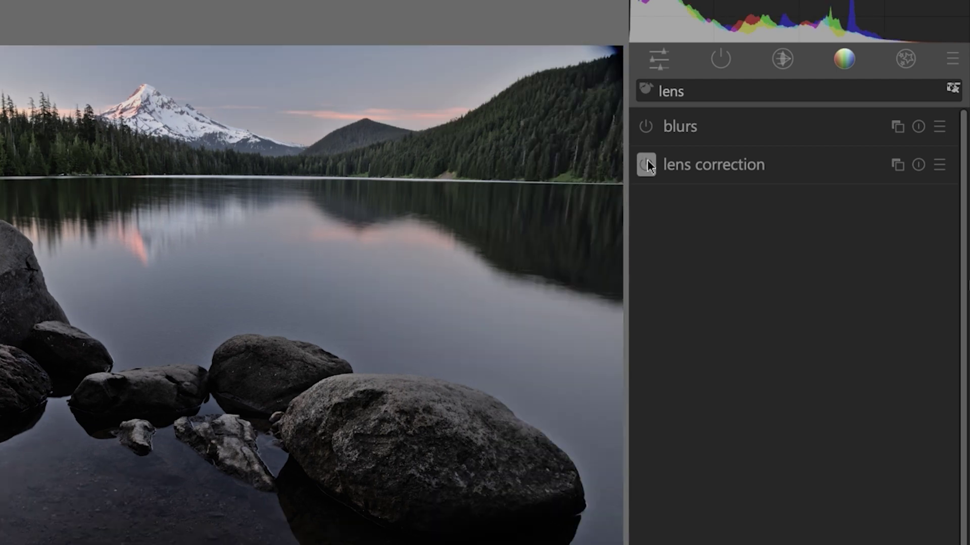
left_click(647, 163)
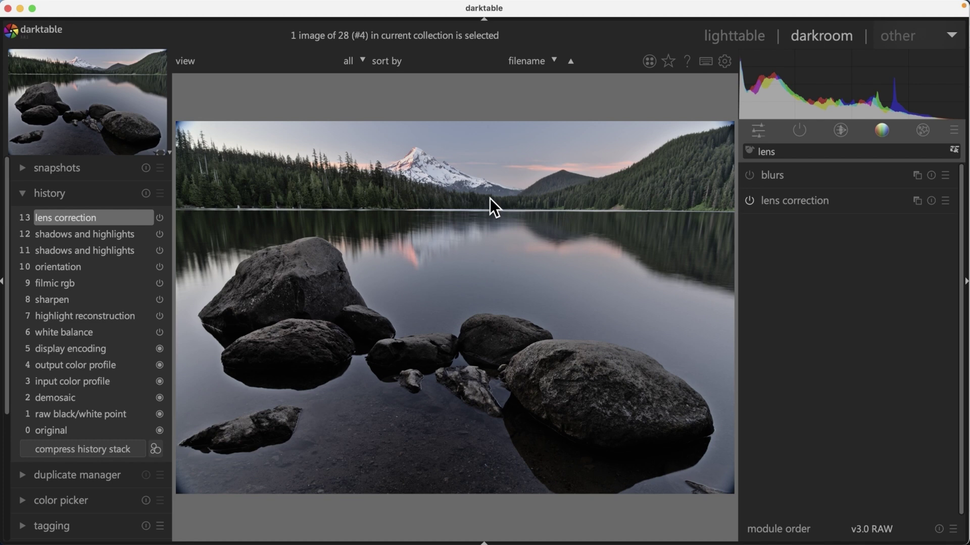
Compare once more with and without lens correction, leaving it switched on.
left_click(749, 201)
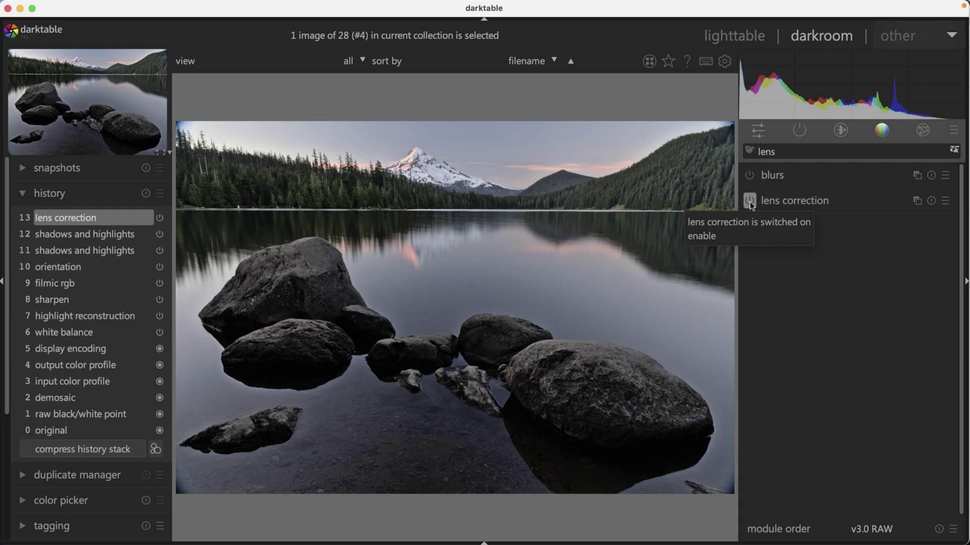
left_click(749, 201)
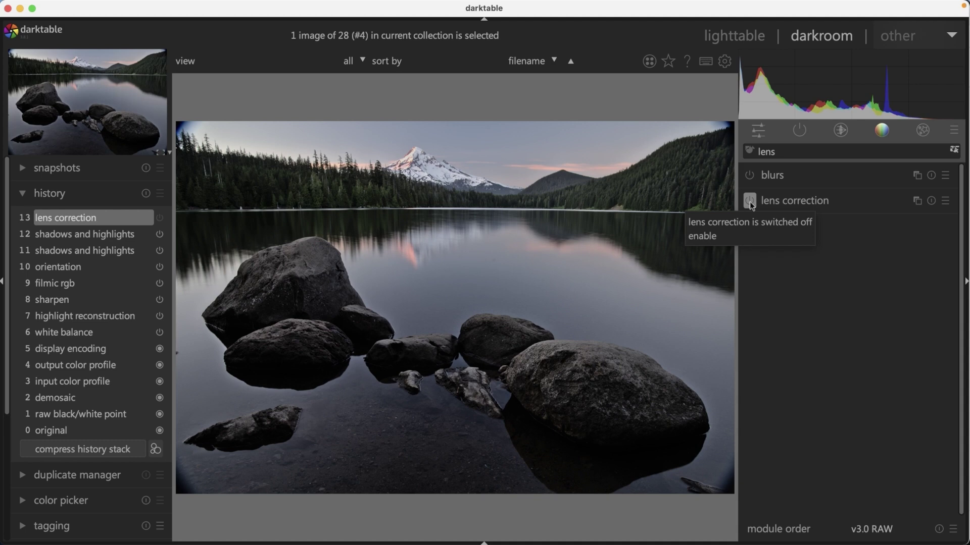
left_click(750, 201)
left_click(749, 201)
left_click(749, 202)
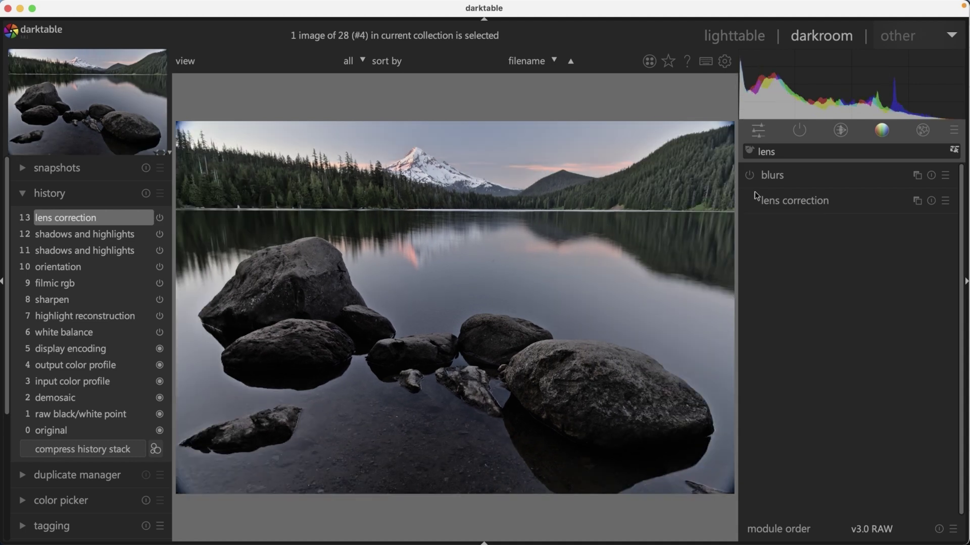
Search 'shado' and drag the shadows slider down from +54.05 to +43.69.
double_click(766, 154)
type("shado")
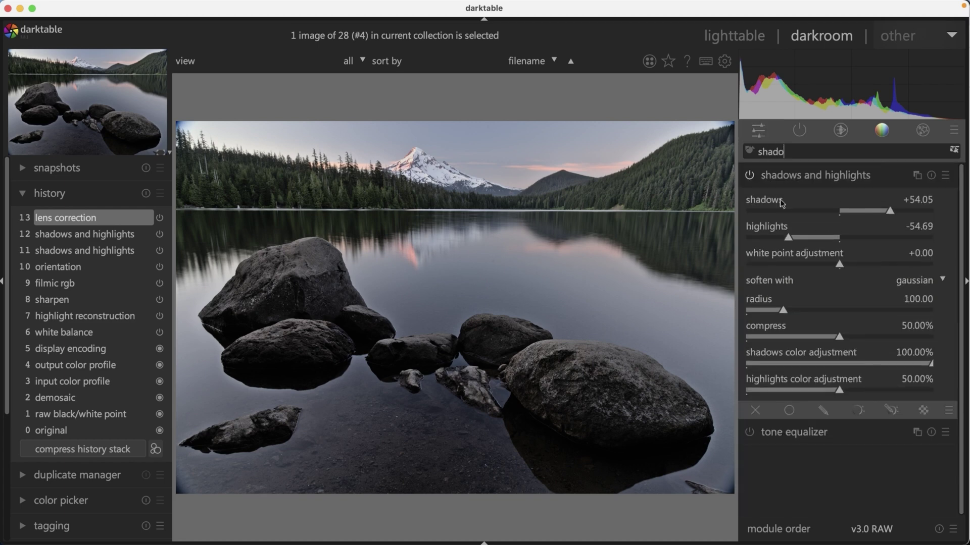
left_click(889, 210)
left_click_drag(888, 210, 883, 210)
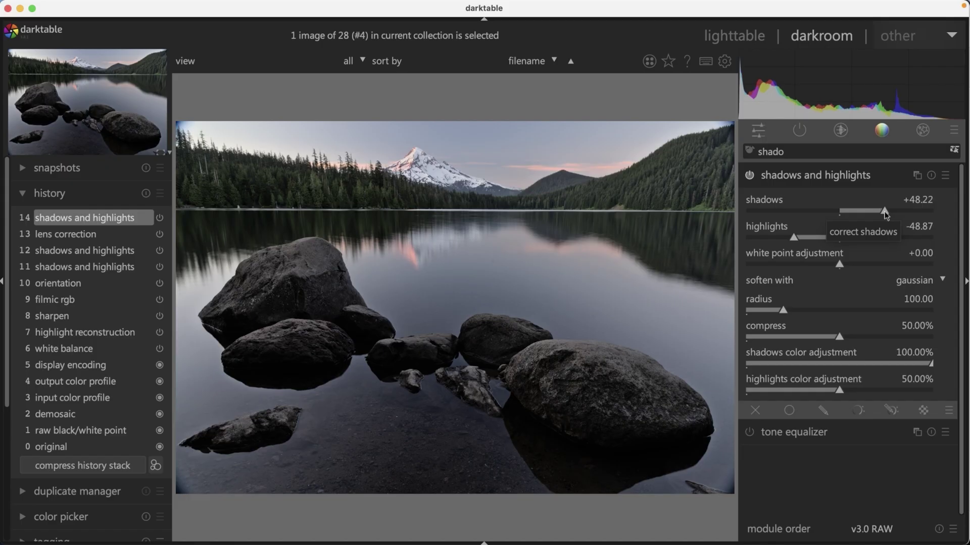
left_click_drag(883, 211, 879, 211)
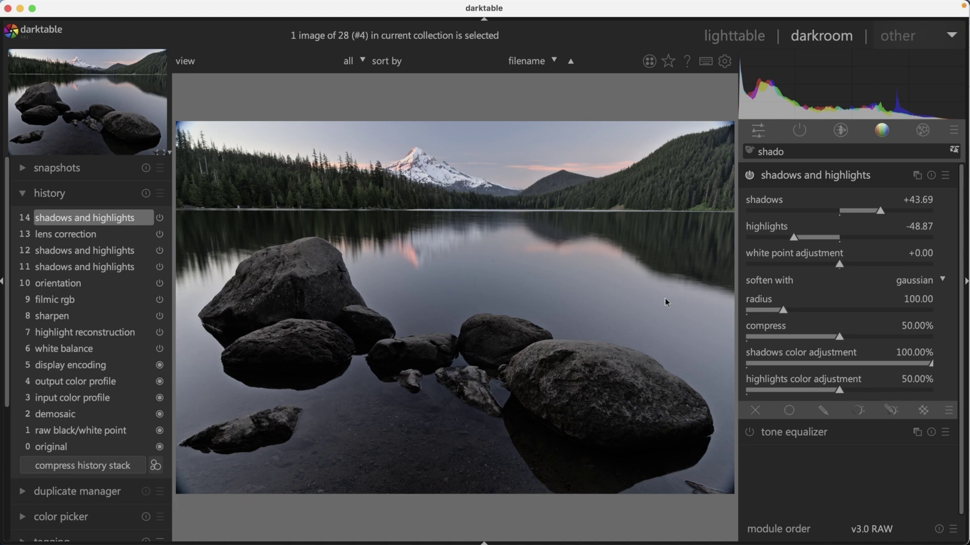
mouse_move(556, 542)
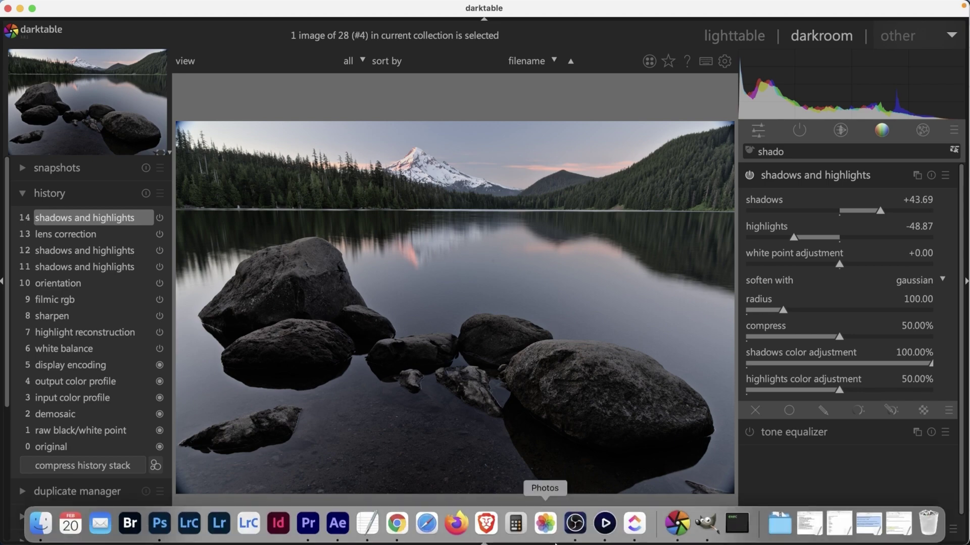
left_click(705, 525)
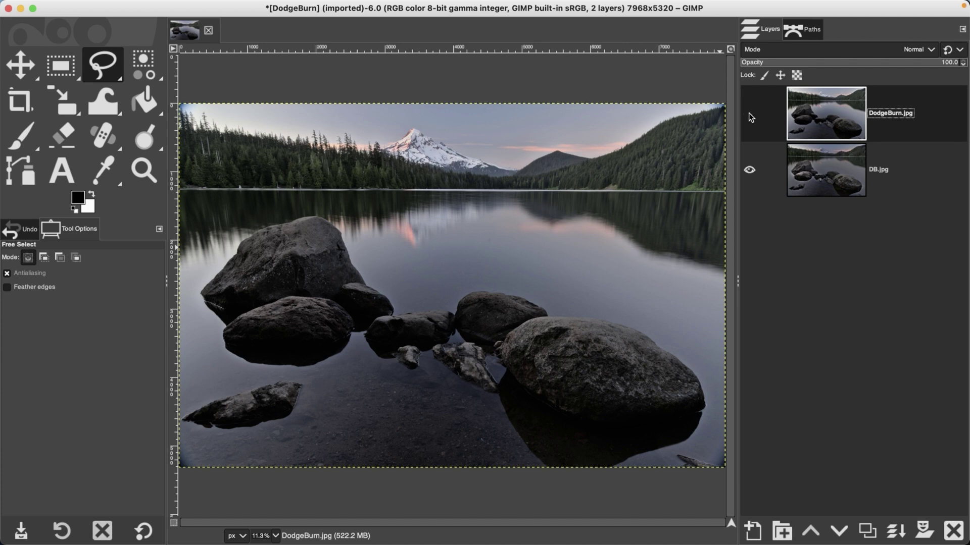
Toggle the DodgeBurn.jpg layer's visibility repeatedly against DB.jpg, leaving it visible.
left_click(751, 116)
left_click(750, 115)
left_click(750, 115)
left_click(750, 115)
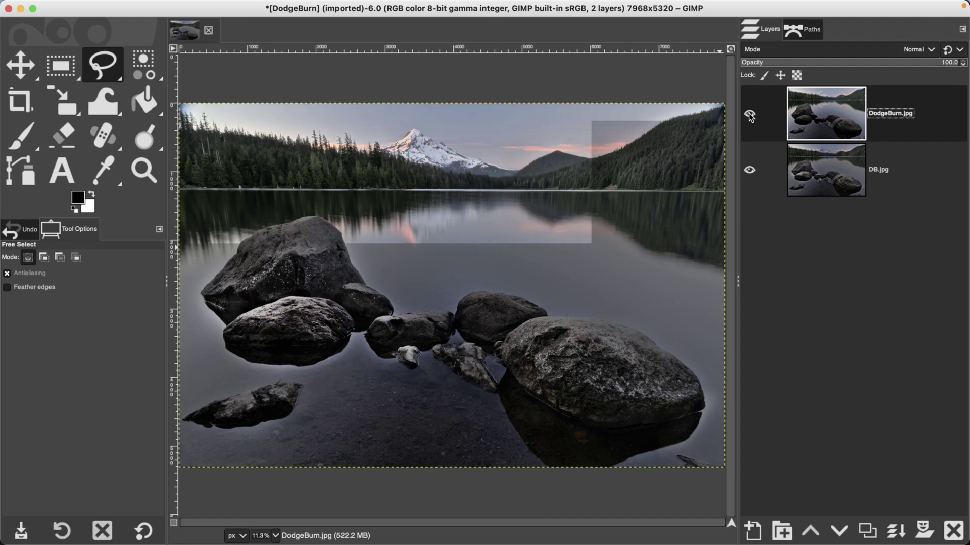
left_click(749, 116)
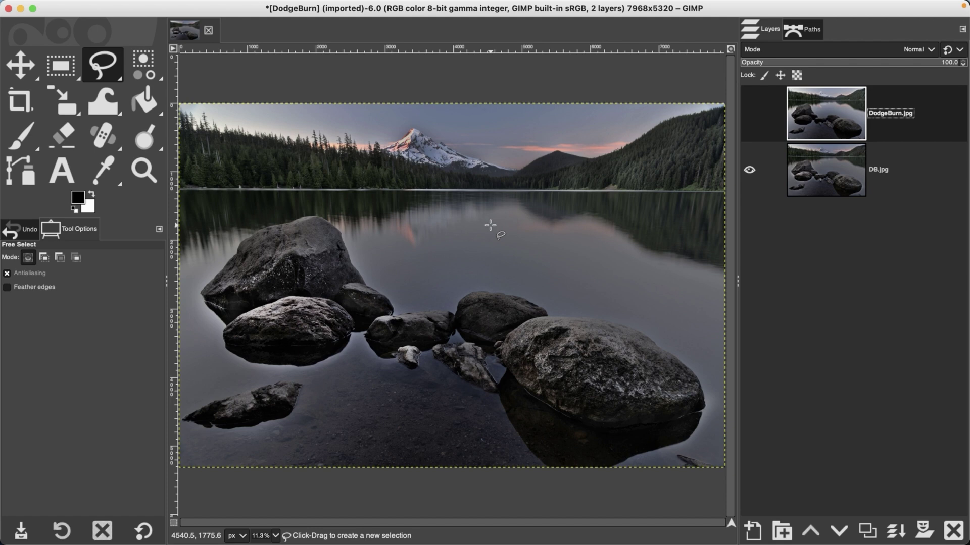
left_click(749, 116)
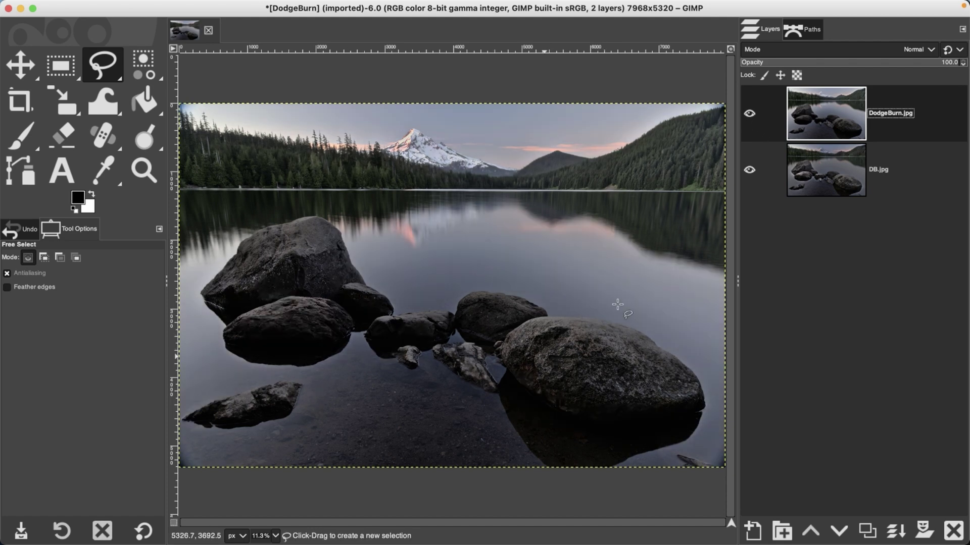
left_click(749, 117)
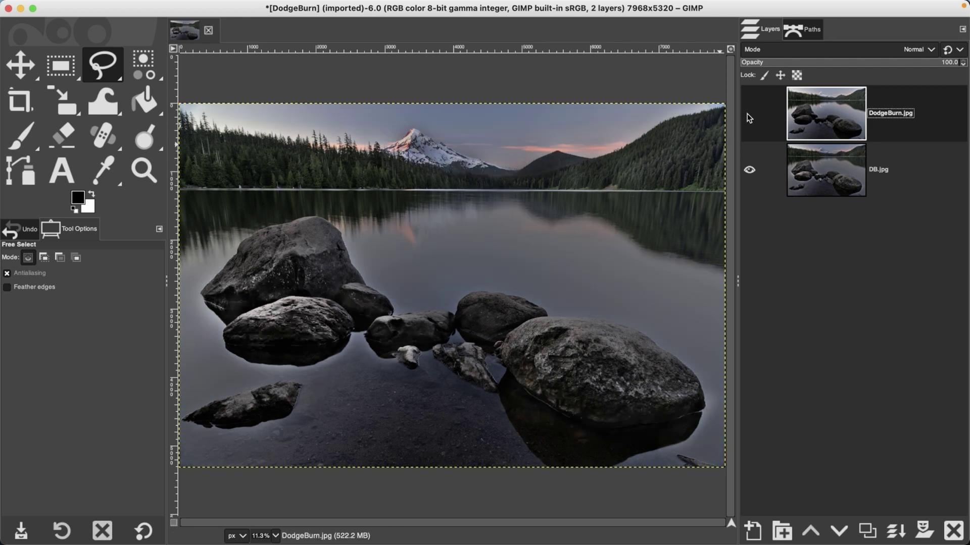
left_click(749, 117)
left_click(748, 116)
left_click(749, 115)
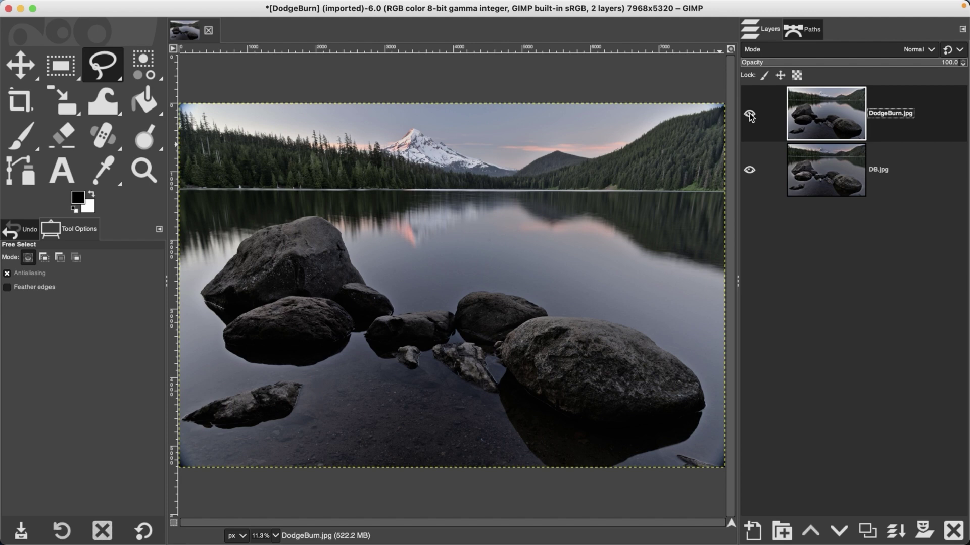
left_click(749, 114)
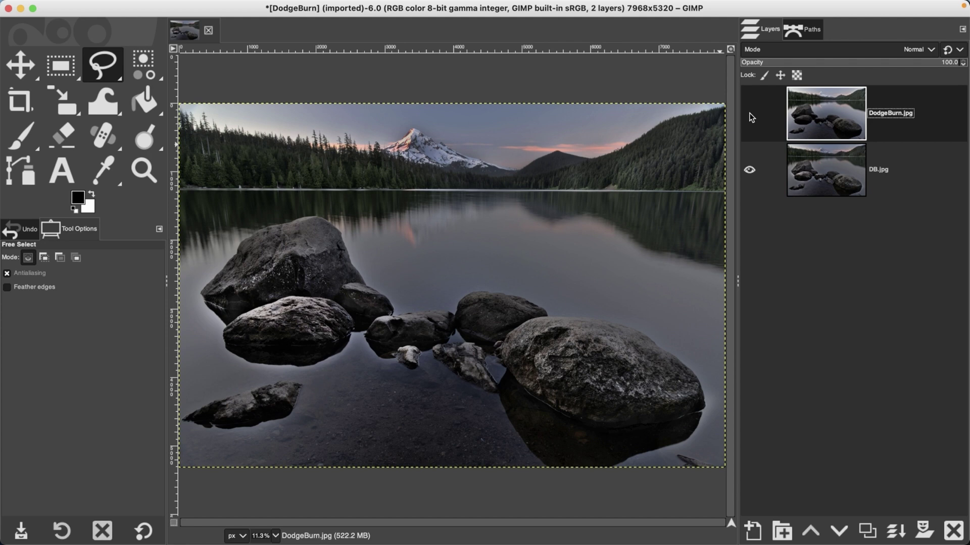
left_click(750, 115)
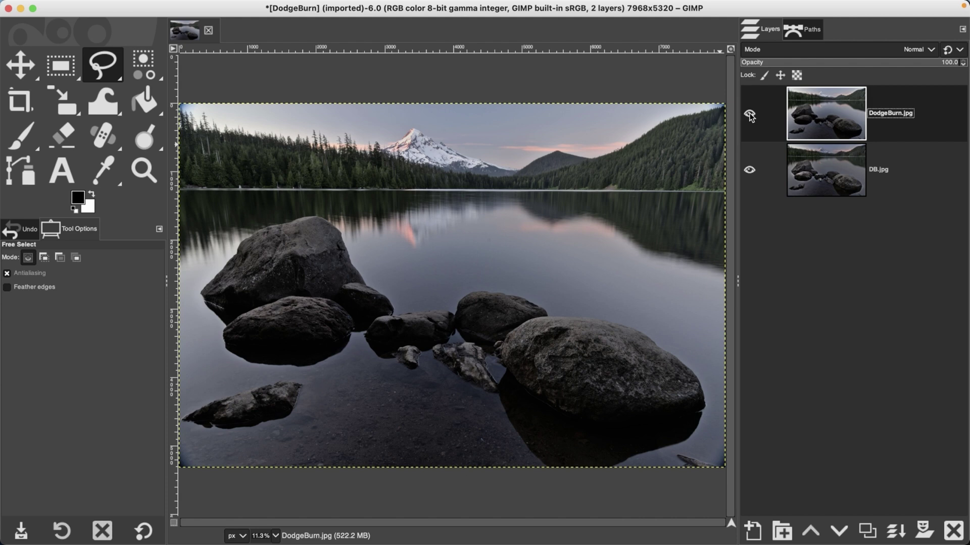
left_click(750, 114)
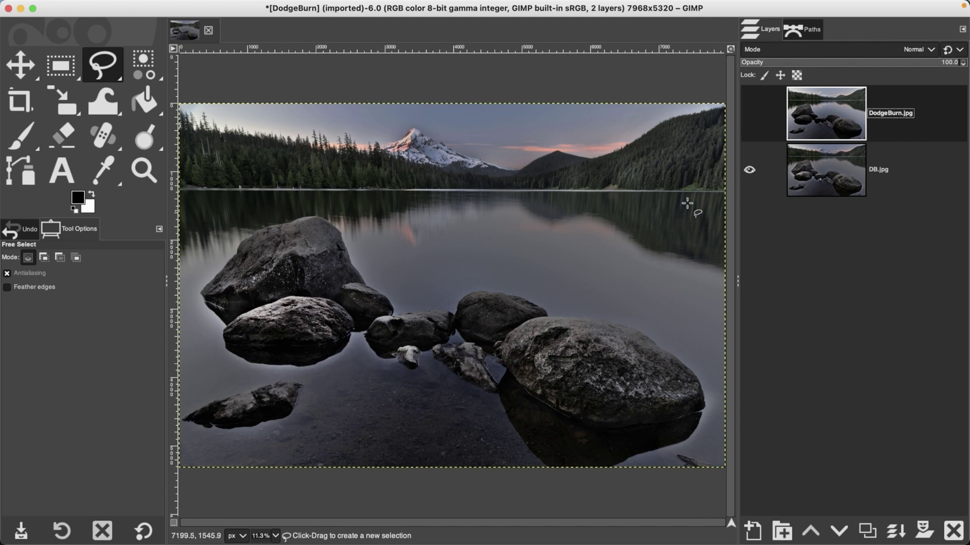
left_click(750, 114)
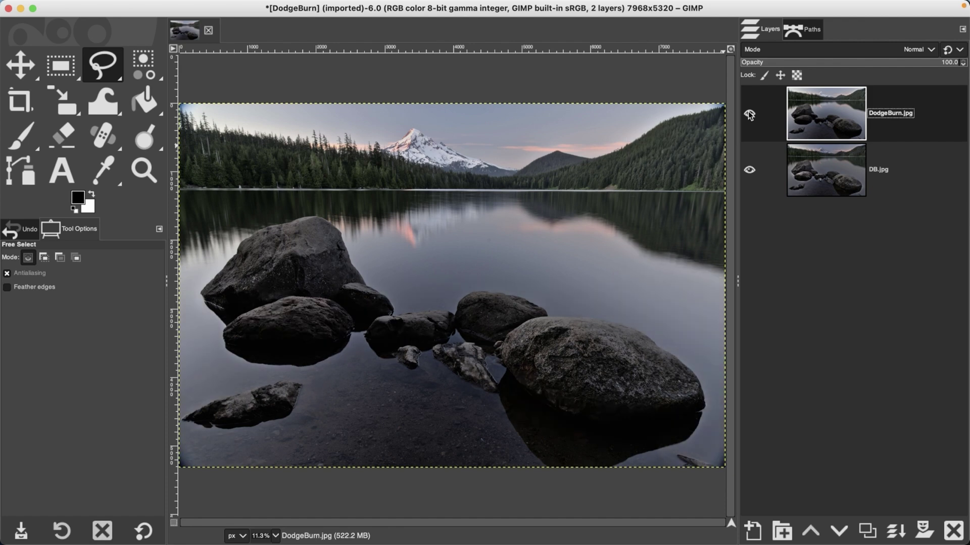
left_click(750, 114)
left_click(749, 114)
left_click(749, 114)
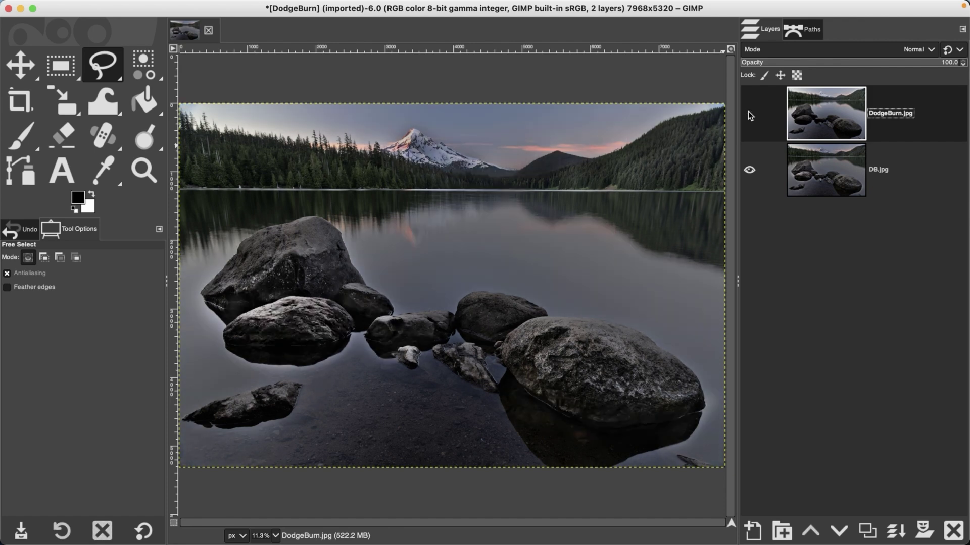
left_click(750, 114)
left_click(749, 114)
left_click(749, 115)
left_click(750, 115)
left_click(749, 114)
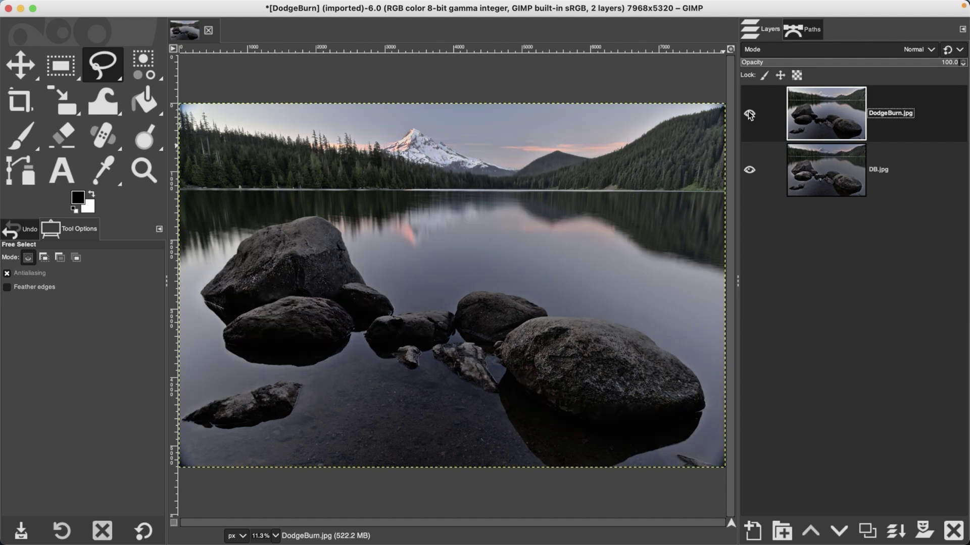
left_click(750, 115)
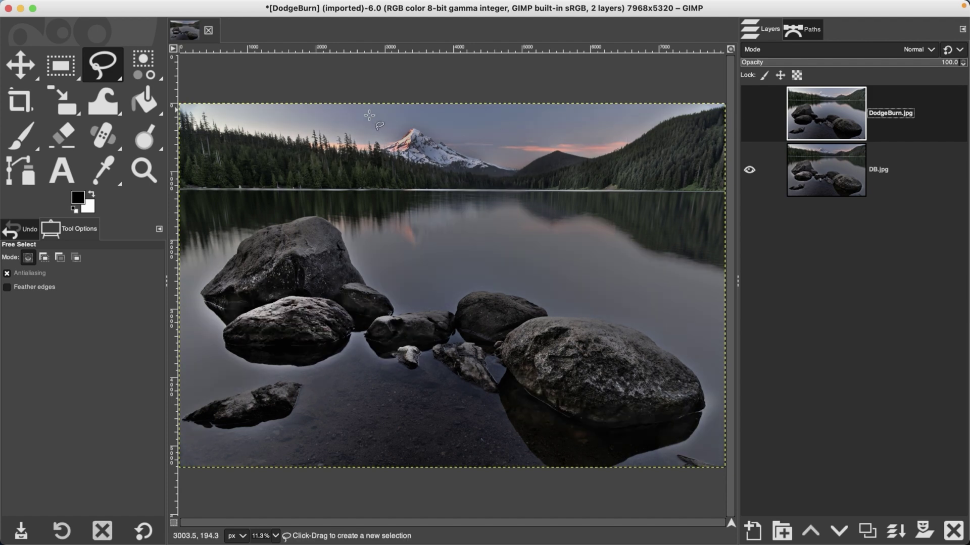
left_click(749, 114)
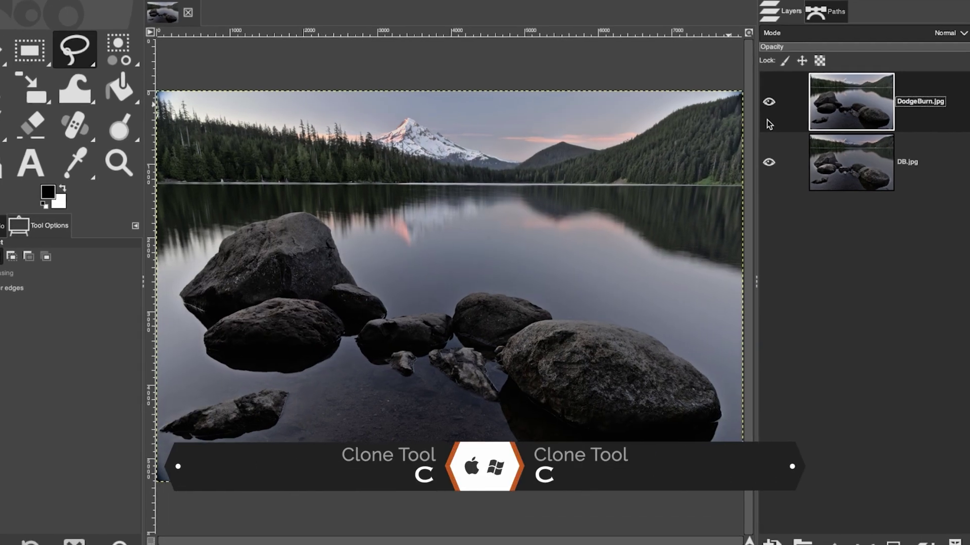
Switch to the Clone tool and raise the brush size from 87 to 231.
key("c")
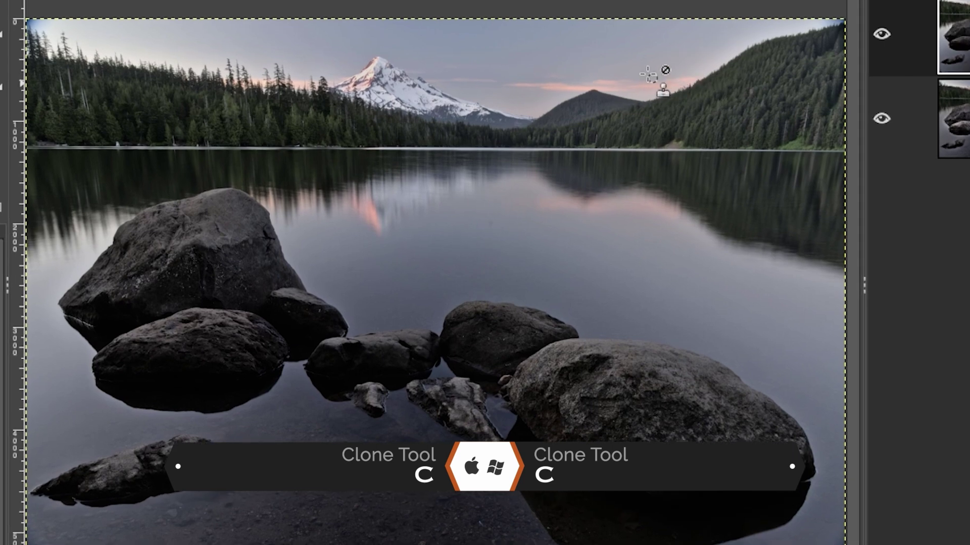
left_click(807, 22, "ctrl")
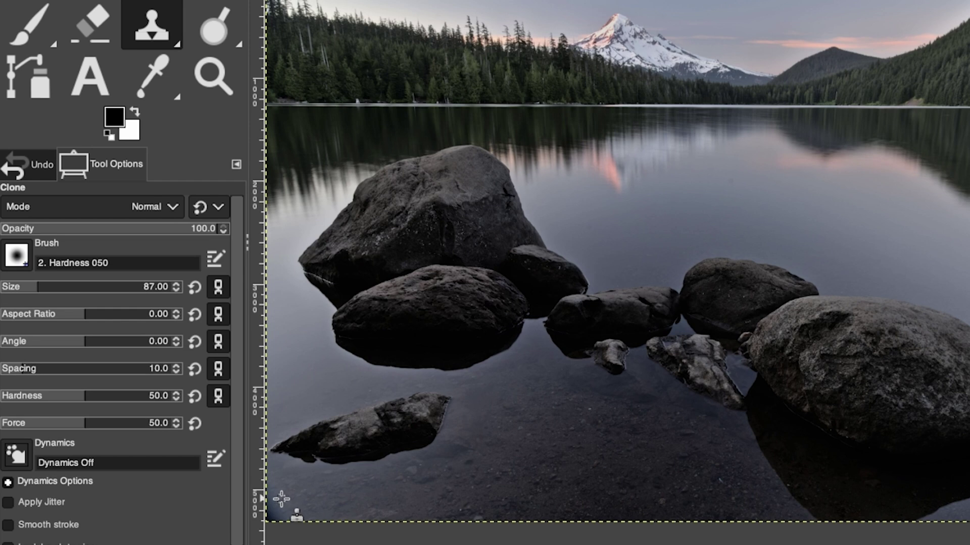
left_click(47, 286)
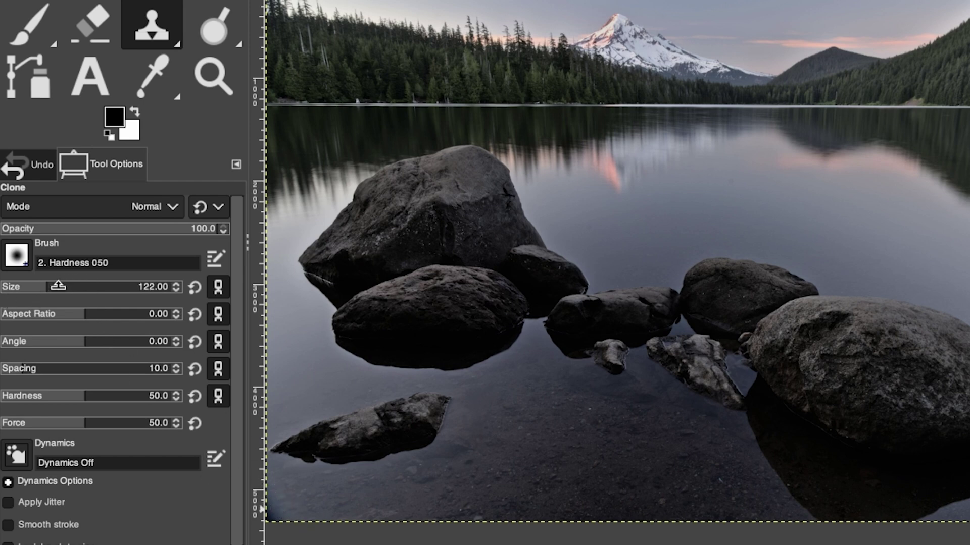
left_click_drag(53, 286, 70, 288)
left_click(69, 286)
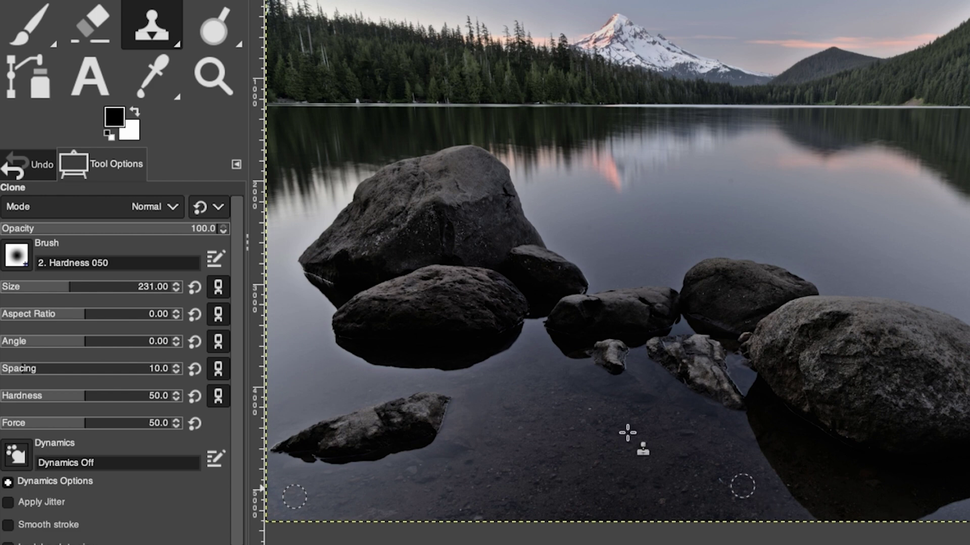
left_click(218, 29)
Select the Dodge/Burn tool from the smudge tool group.
left_click(305, 26)
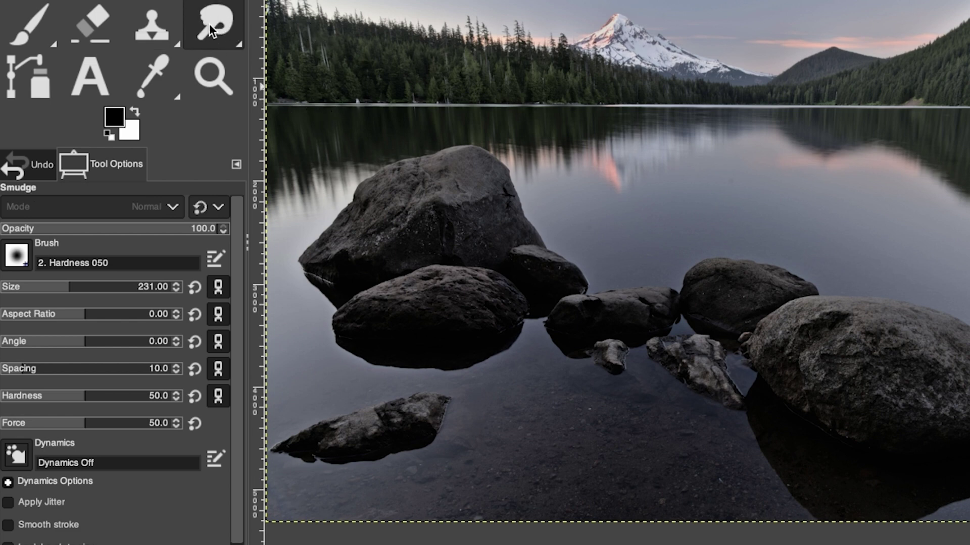
left_click(228, 23)
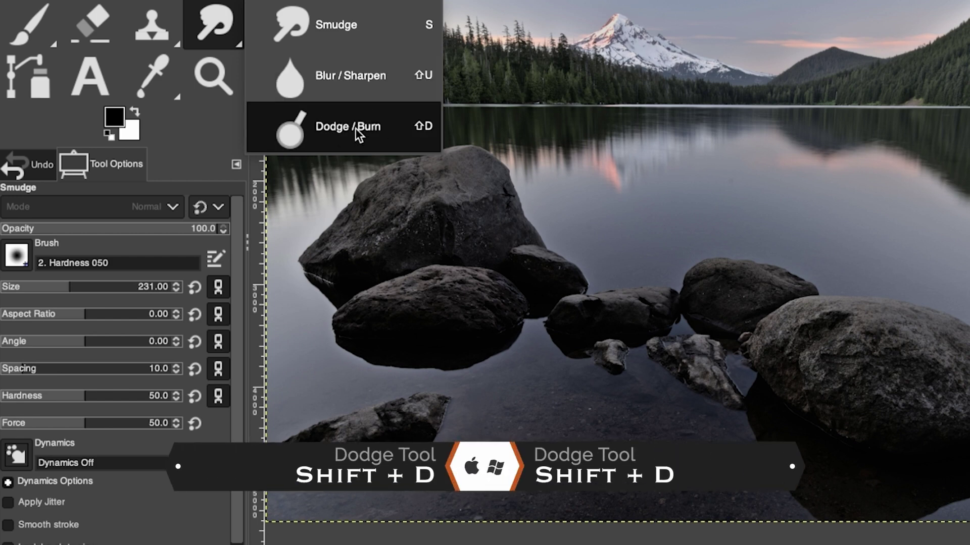
left_click(389, 127)
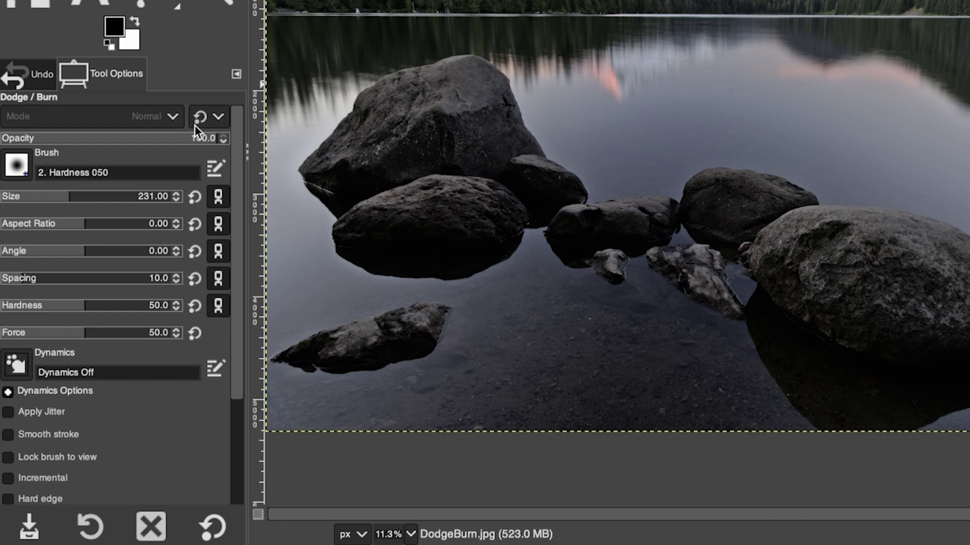
left_click_drag(236, 149, 238, 242)
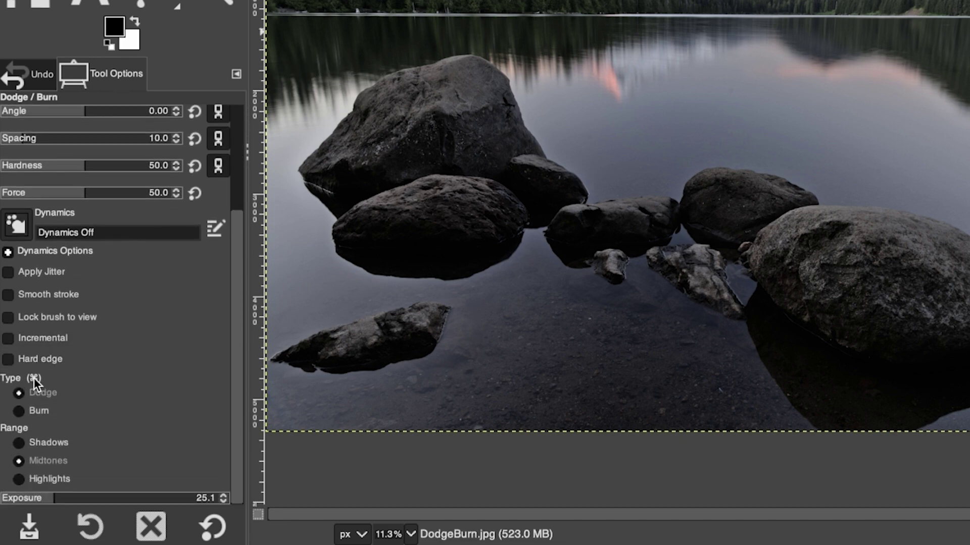
Set Type to Burn with Midtones range and exposure about 11.3.
left_click(36, 410)
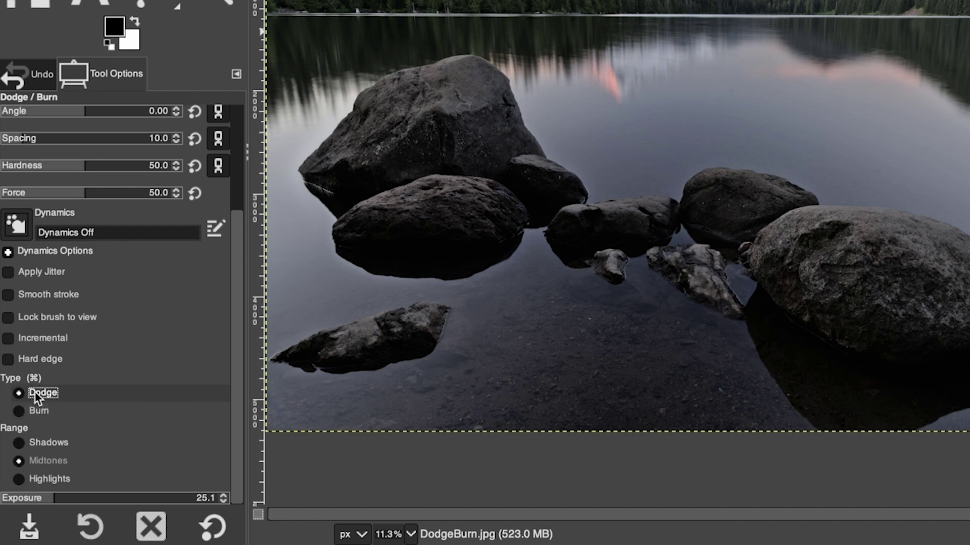
left_click(32, 411)
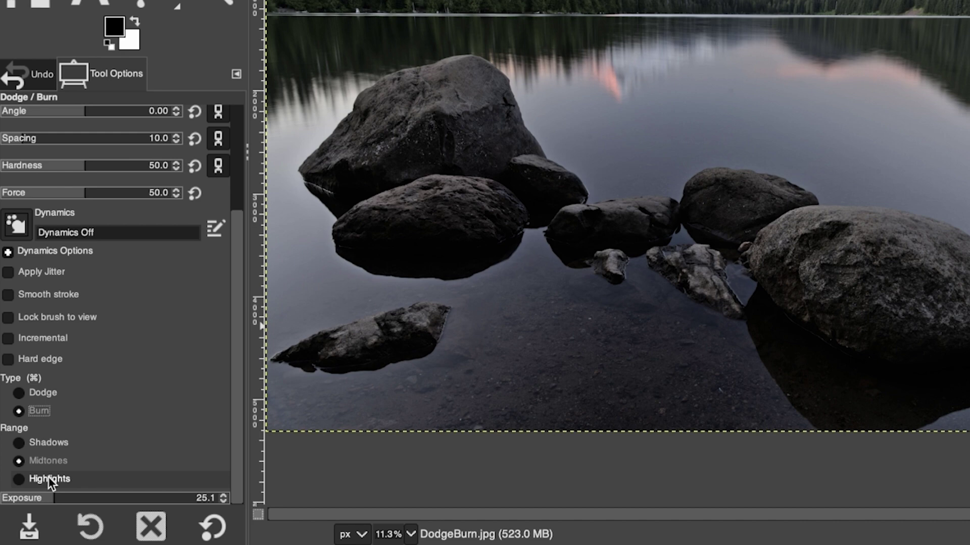
left_click(66, 497)
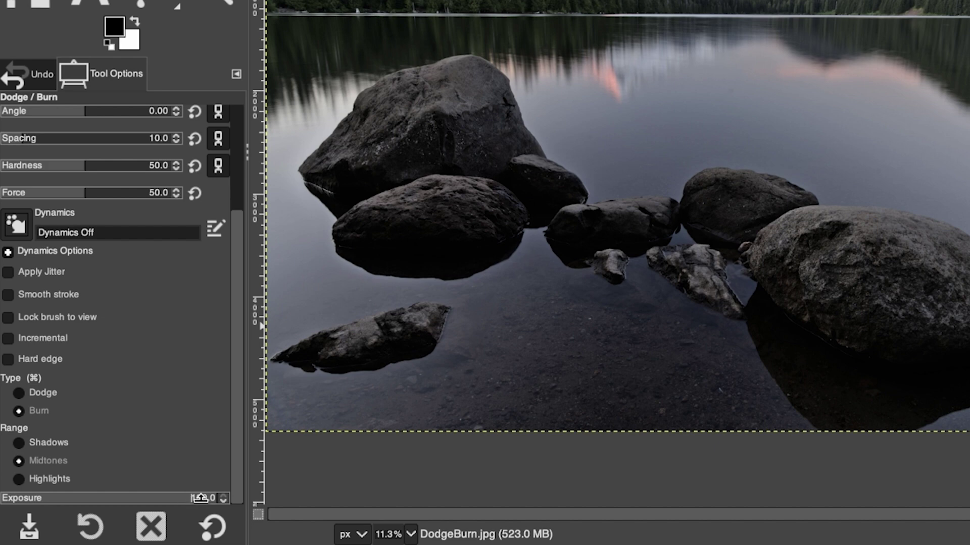
left_click(32, 495)
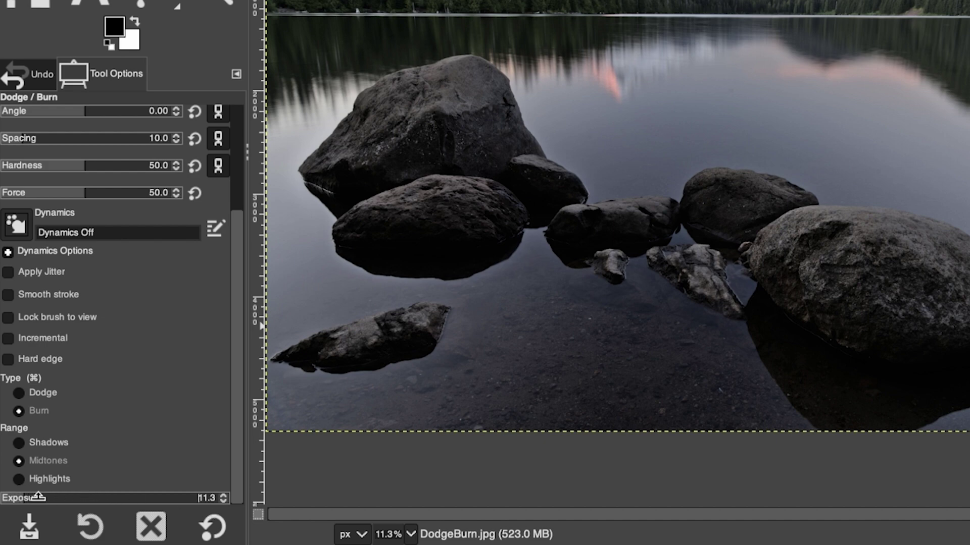
Set exposure 100 and Dodge type, test a stroke on the large rock, then undo it.
left_click_drag(62, 500, 188, 497)
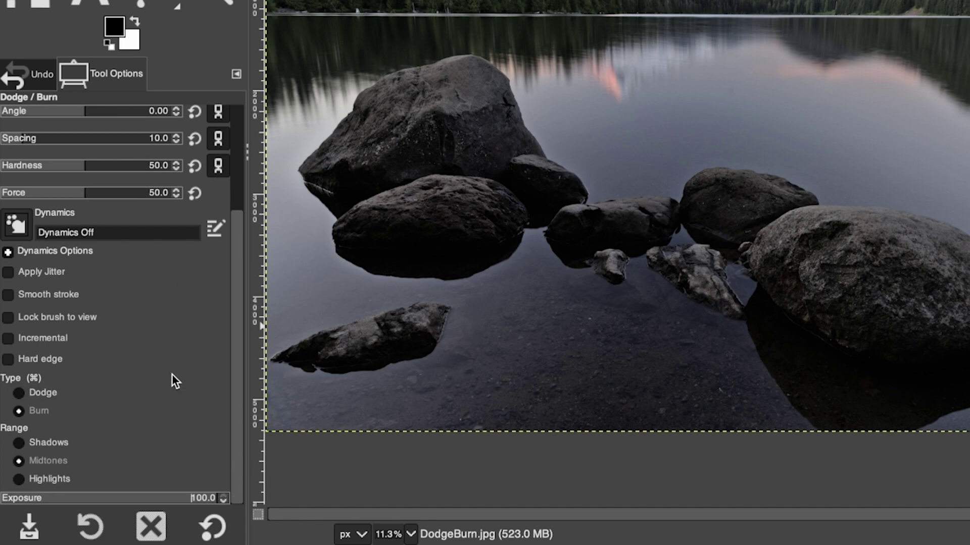
left_click(41, 392)
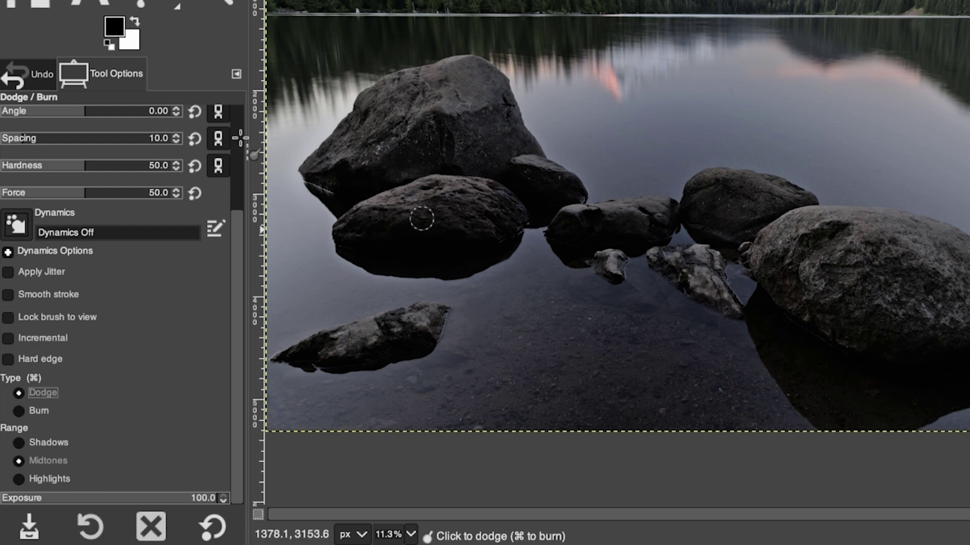
left_click_drag(233, 218, 233, 119)
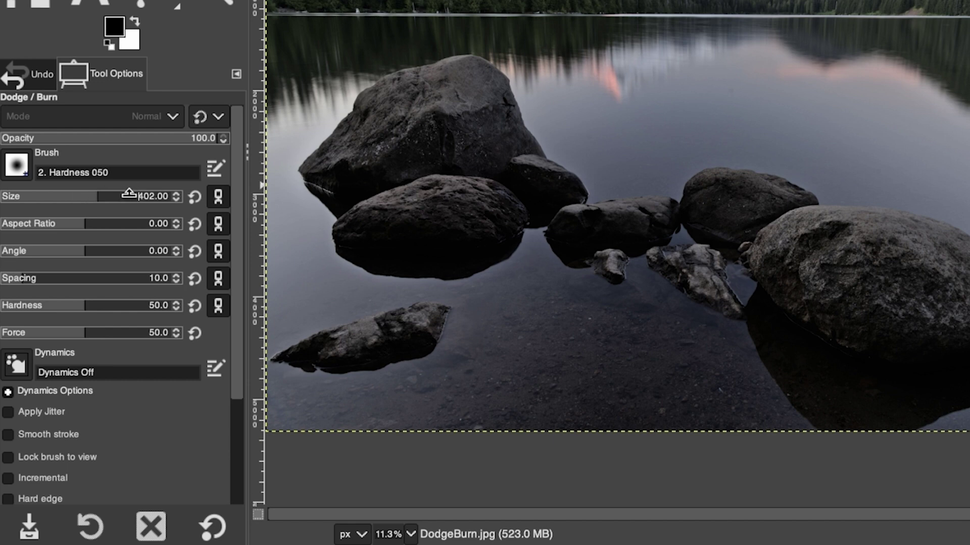
mouse_move(424, 162)
left_mouse_down()
mouse_move(433, 147)
mouse_move(342, 183)
mouse_move(459, 141)
mouse_move(552, 195)
mouse_move(492, 115)
mouse_move(435, 149)
mouse_move(444, 87)
mouse_move(385, 91)
mouse_move(460, 88)
mouse_move(370, 112)
mouse_move(443, 116)
mouse_move(463, 218)
mouse_move(490, 229)
mouse_move(365, 237)
mouse_move(444, 253)
mouse_move(498, 225)
left_mouse_up()
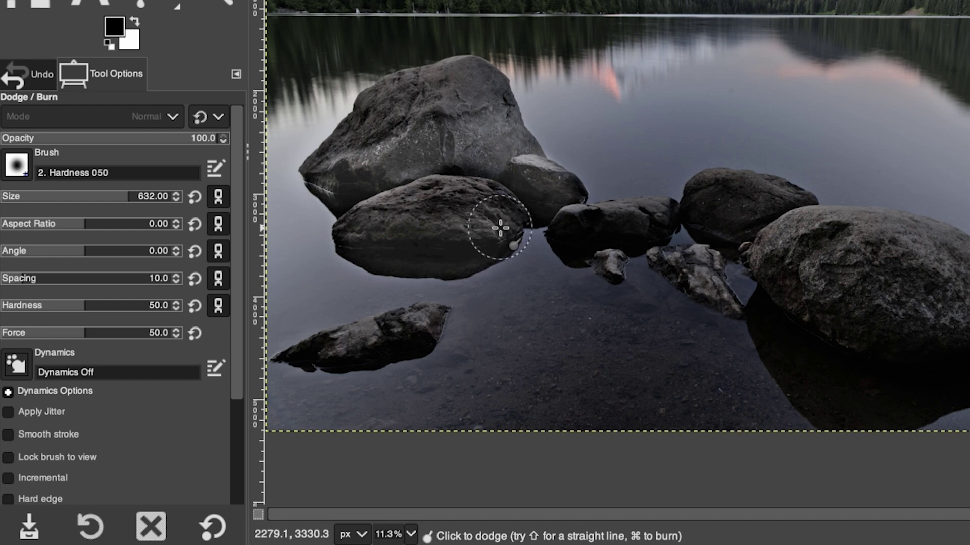
key("super+z")
key("super+z")
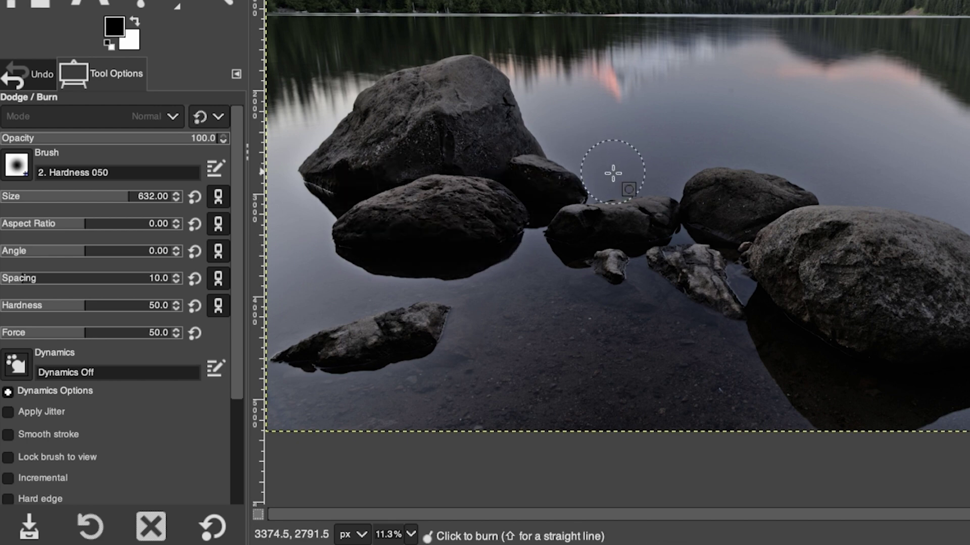
left_click_drag(236, 377, 229, 481)
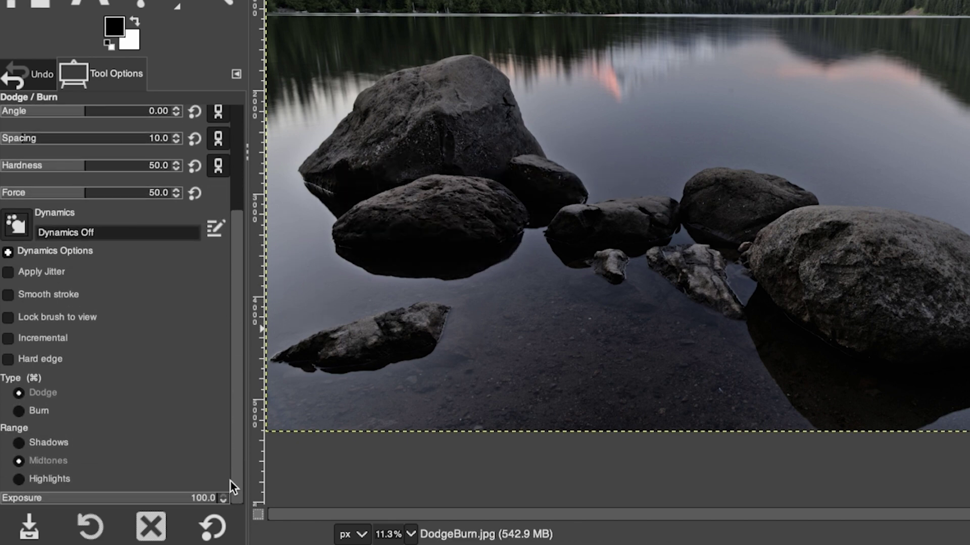
At exposure 52.3, dodge the middle rock's lower-left and reflection, then set Range to Shadows.
left_click(30, 497)
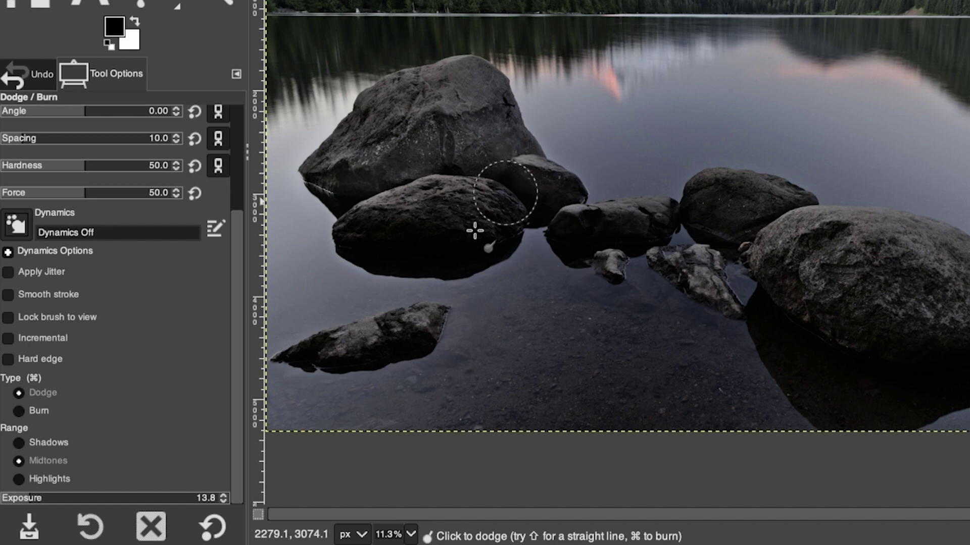
left_click(113, 498)
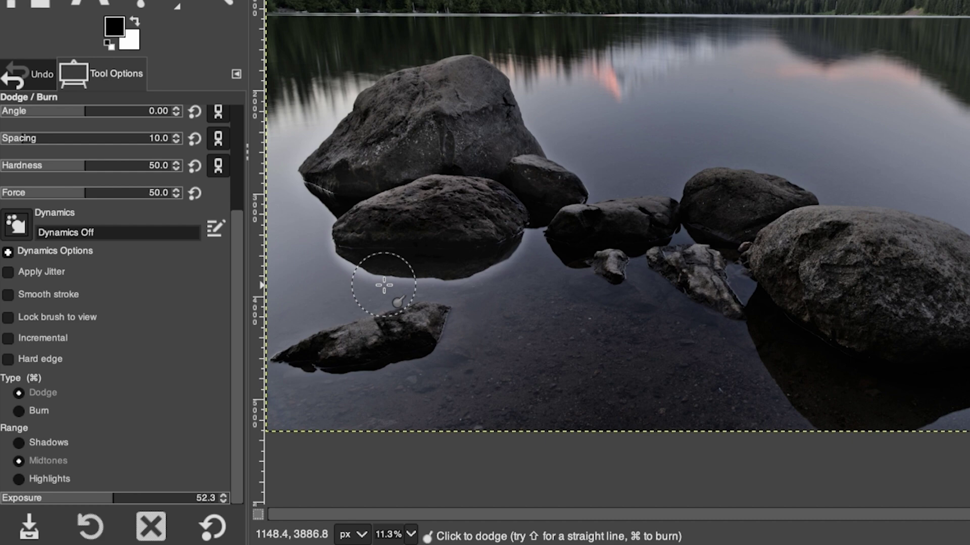
key("ctrl+z")
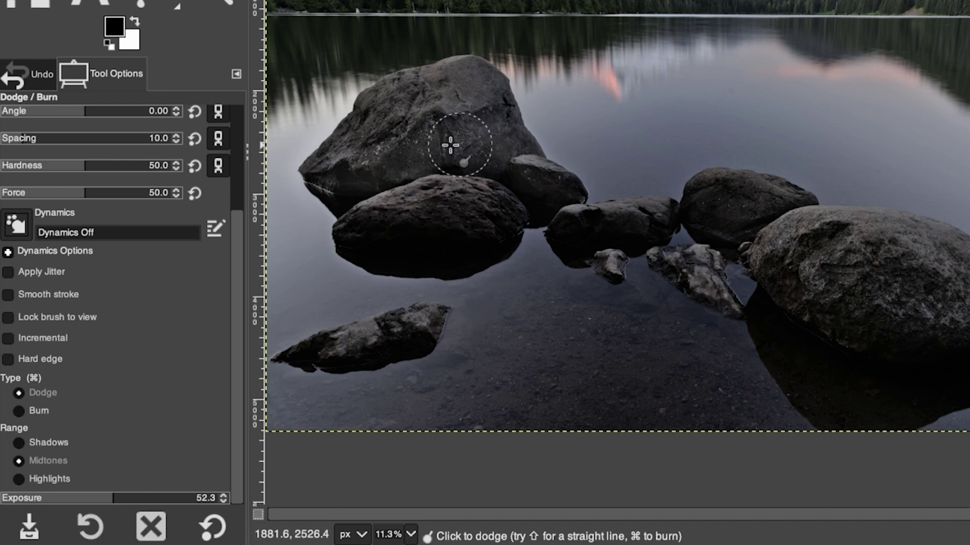
left_click_drag(351, 216, 455, 249)
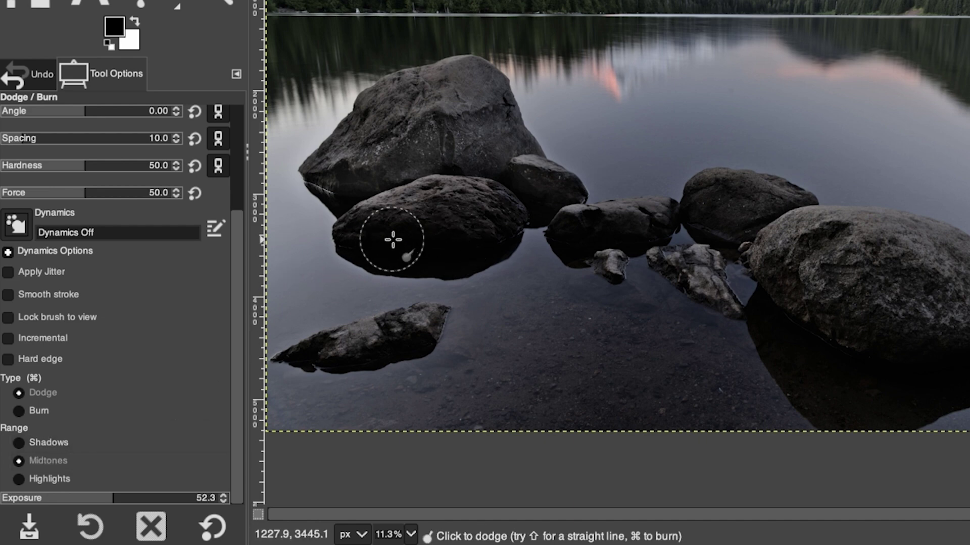
left_click(105, 441)
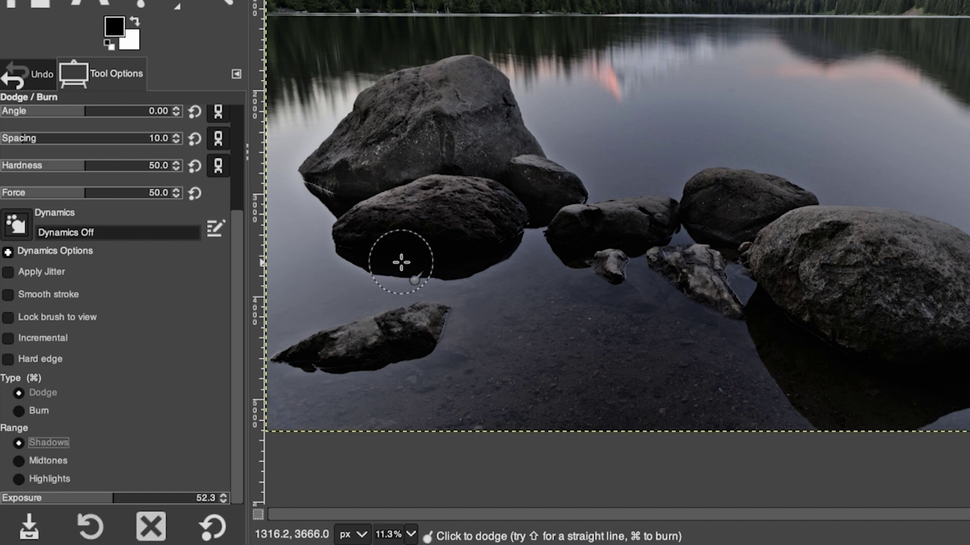
left_click_drag(232, 212, 244, 109)
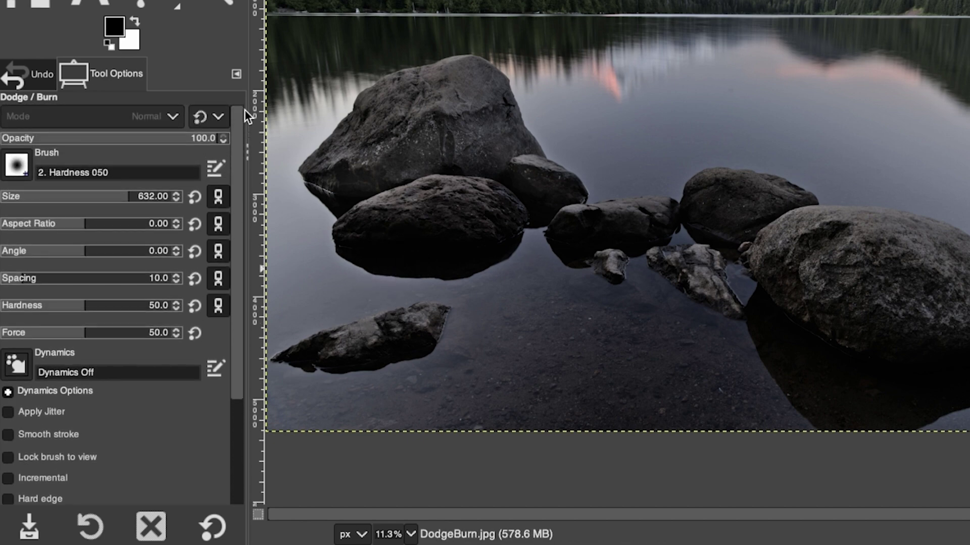
Set brush size 325 and exposure 12.6, undo trial dodges on the lower rocks, switch to Burn.
left_click(85, 194)
mouse_move(401, 242)
left_mouse_down()
mouse_move(372, 245)
mouse_move(398, 257)
left_mouse_up()
key("ctrl+z")
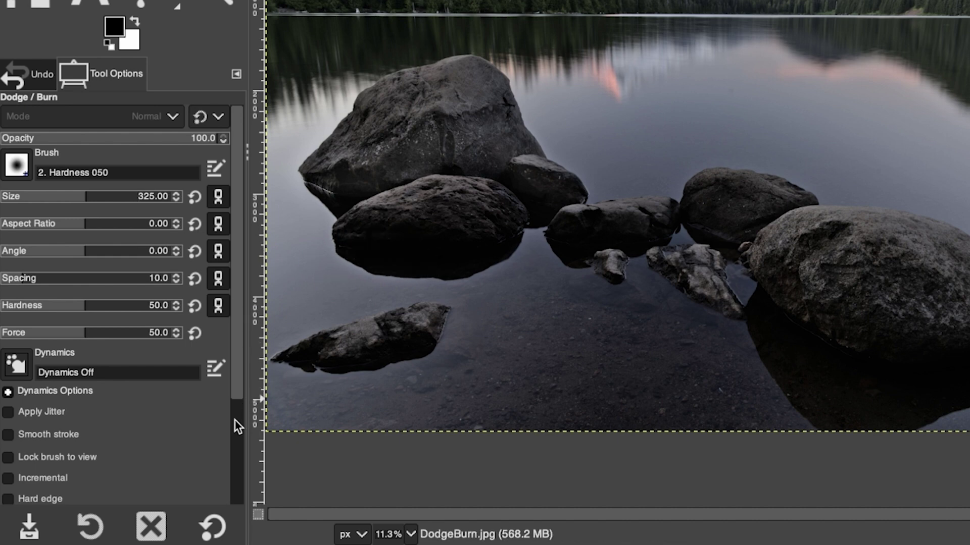
left_click(235, 420)
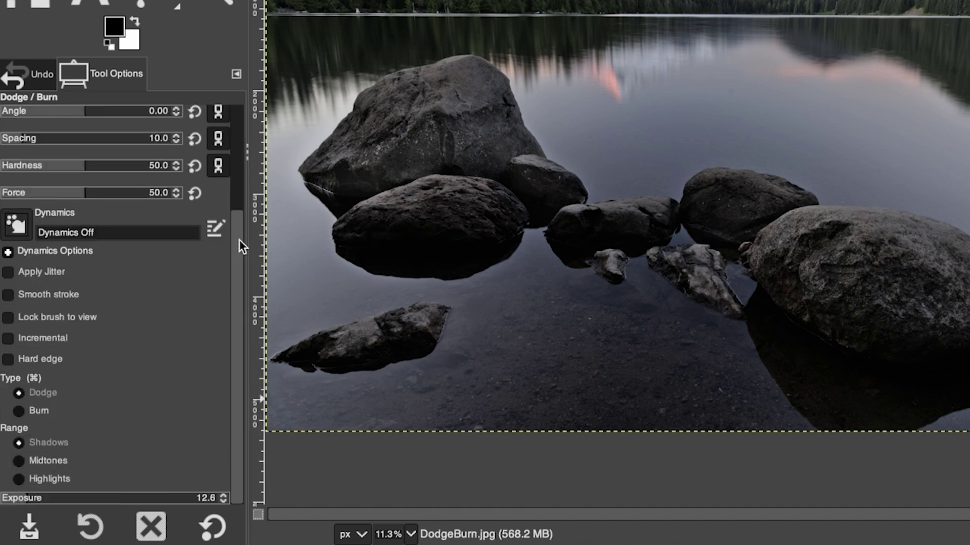
left_click_drag(238, 240, 244, 124)
mouse_move(357, 243)
left_mouse_down()
mouse_move(456, 259)
mouse_move(497, 247)
mouse_move(378, 234)
mouse_move(450, 257)
mouse_move(504, 224)
mouse_move(385, 260)
mouse_move(443, 259)
mouse_move(496, 248)
mouse_move(409, 240)
mouse_move(355, 248)
mouse_move(416, 259)
mouse_move(480, 243)
left_mouse_up()
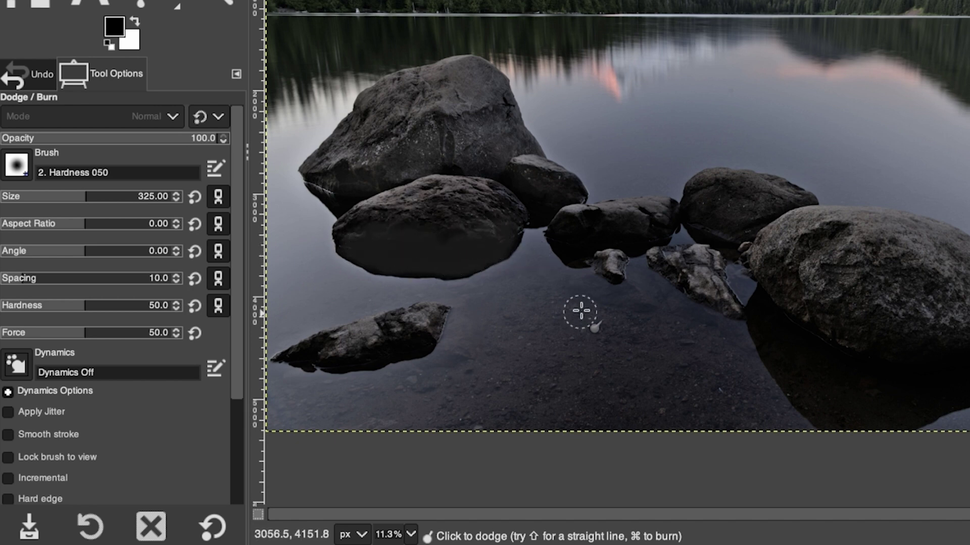
key("super+z")
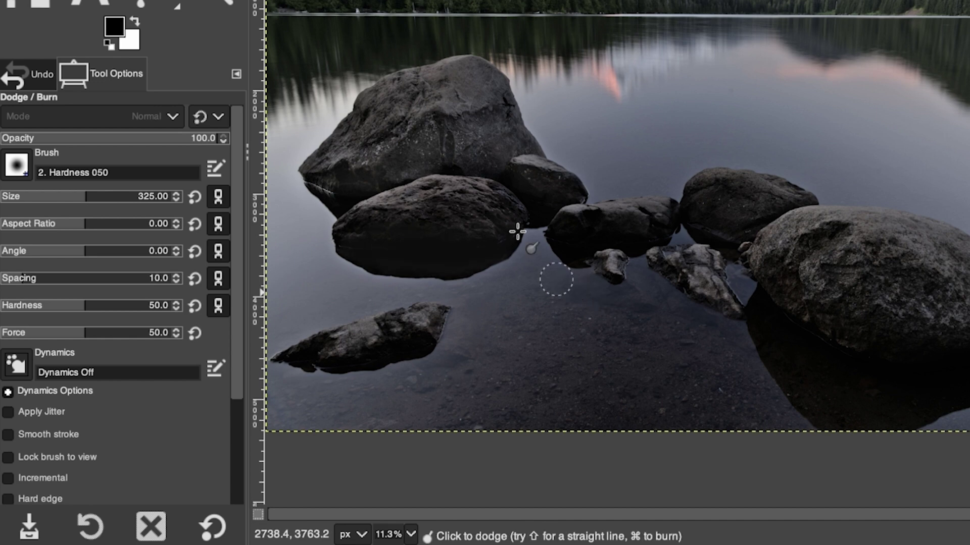
scroll(237, 405, "down", 5)
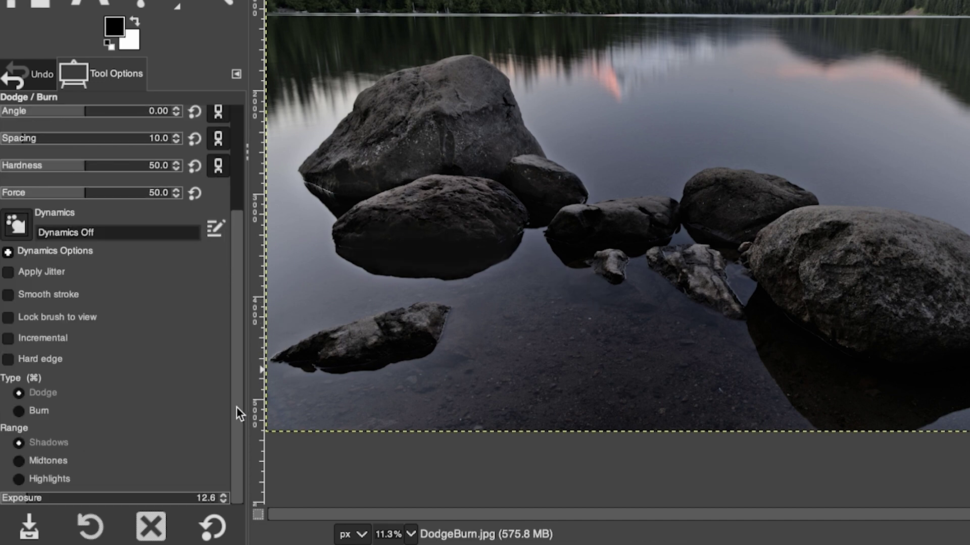
left_click(92, 410)
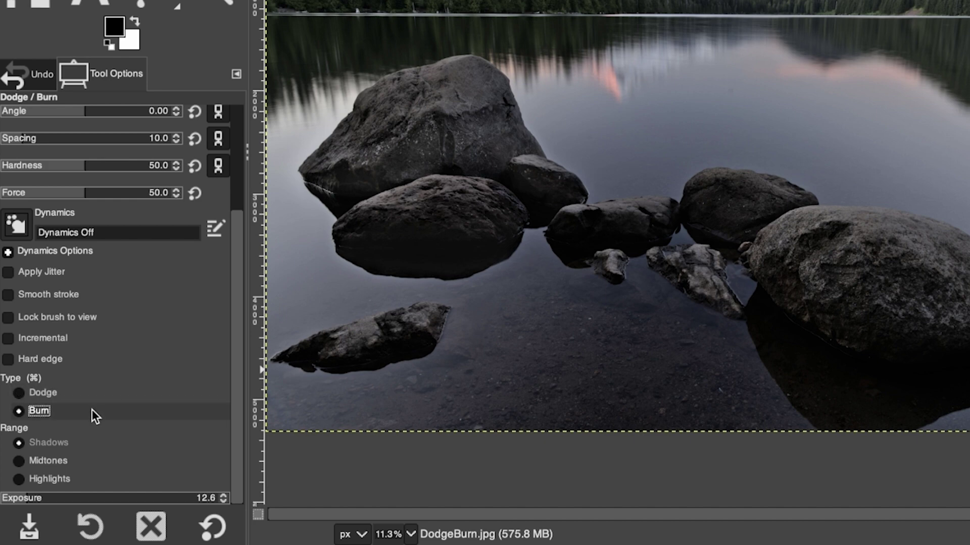
Restrict burning to the Highlights range and enlarge the brush to size 588.
left_click(44, 477)
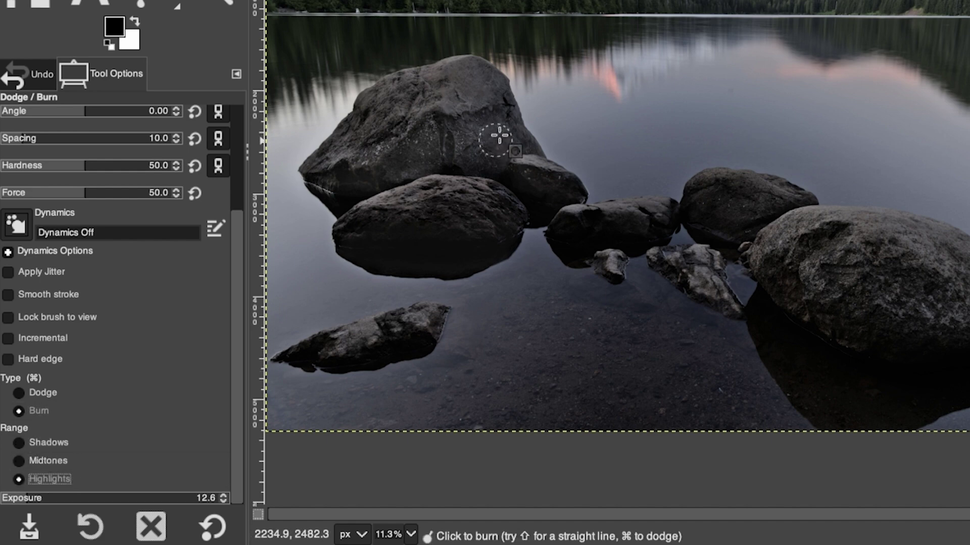
left_click_drag(235, 217, 242, 126)
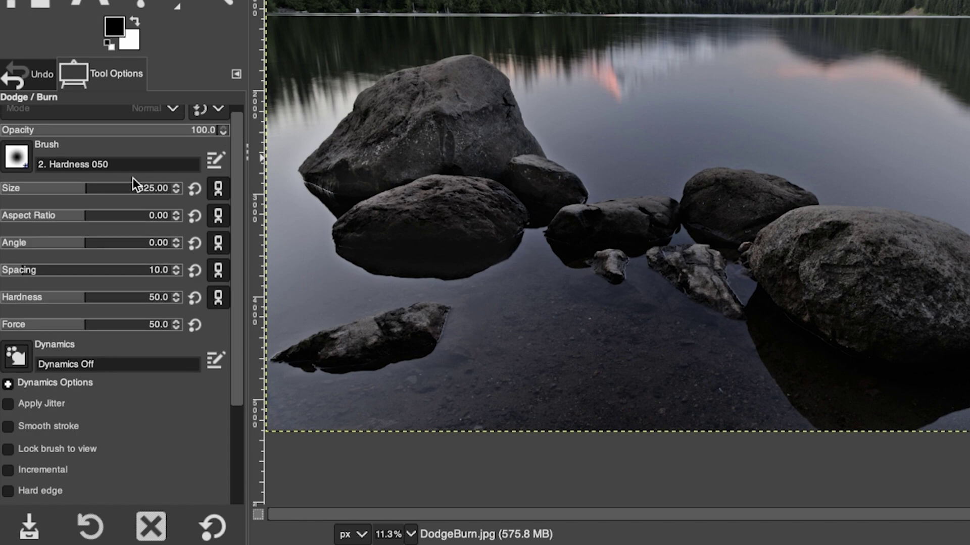
left_click(127, 184)
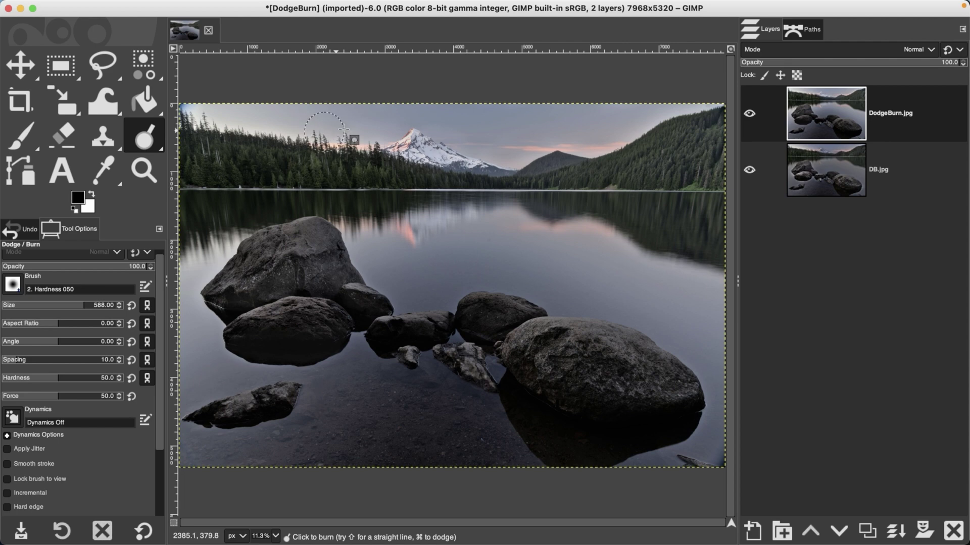
left_click(749, 115)
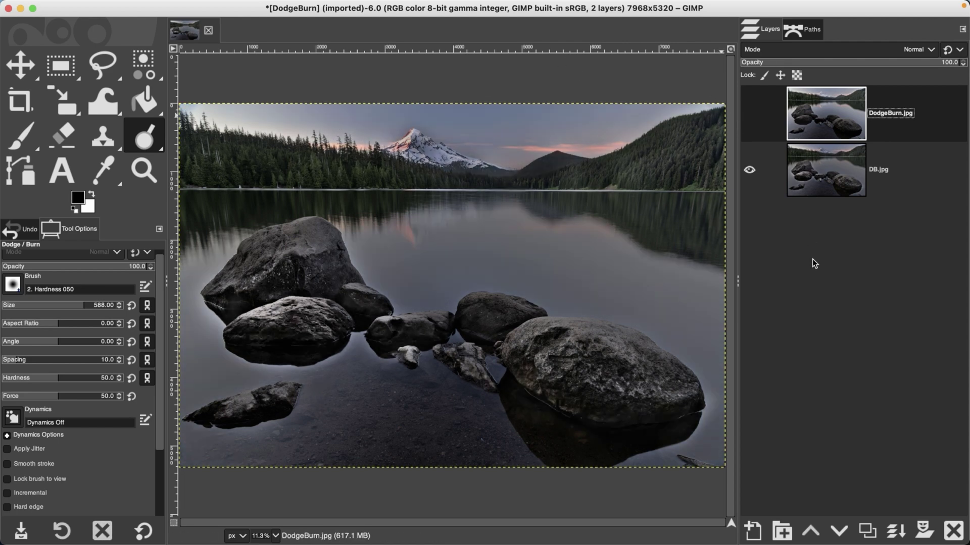